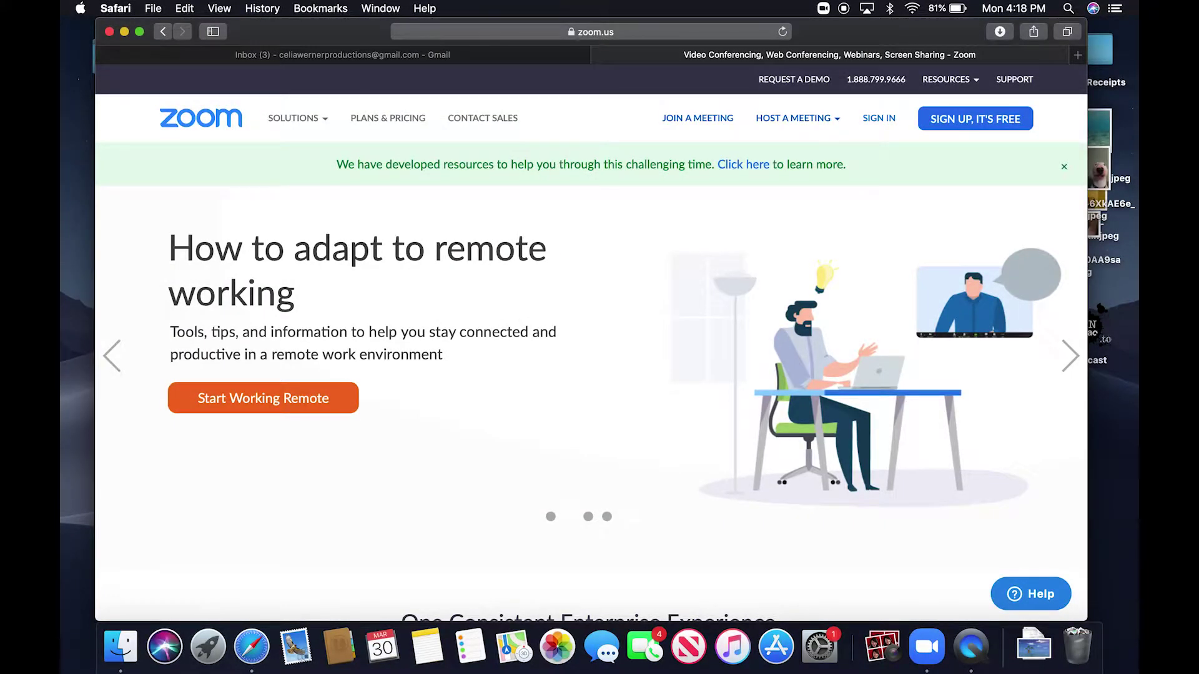
Start signing up for a free Zoom account from the zoom.us home page
{"action": "left_click", "coordinate": [967, 123]}
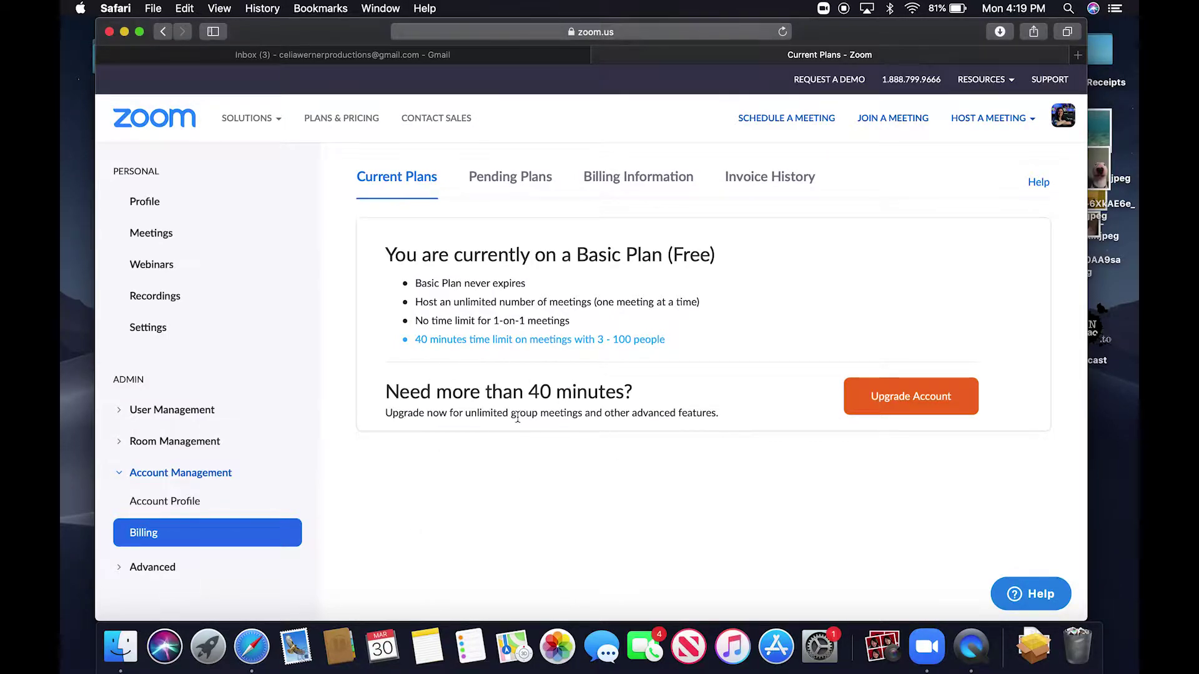
Scroll the Current Plans billing page to its footer and follow the Download link
{"action": "scroll", "coordinate": [528, 544], "scroll_direction": "down", "scroll_amount": 6}
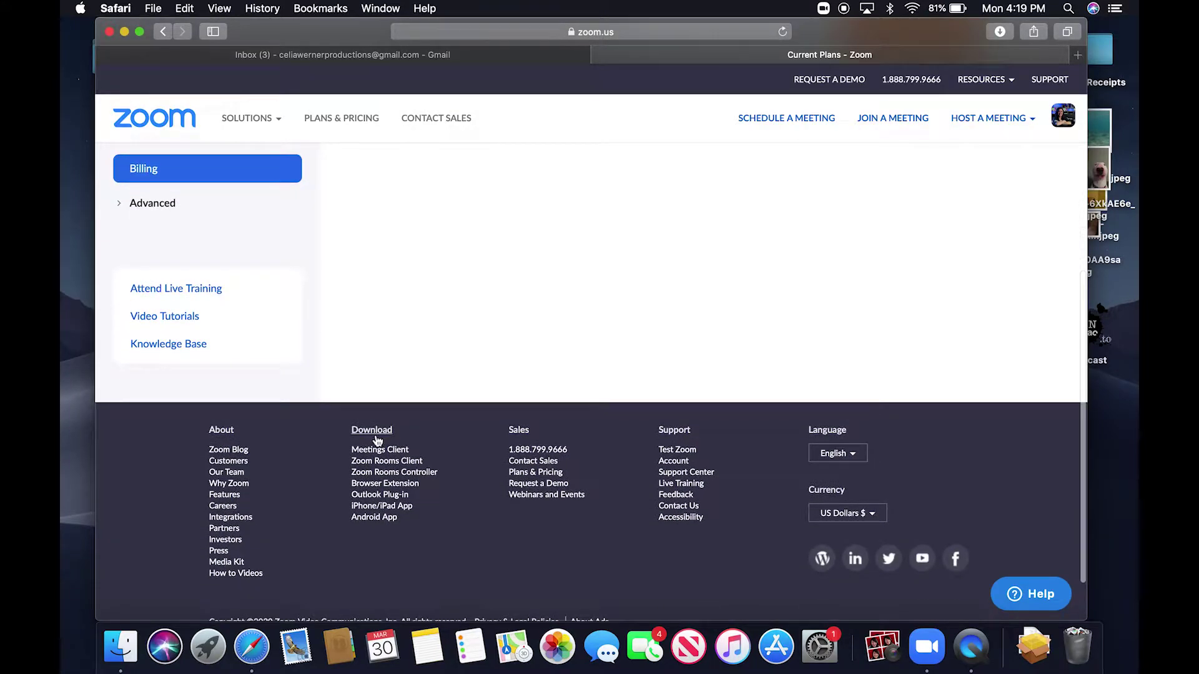
{"action": "left_click", "coordinate": [375, 435]}
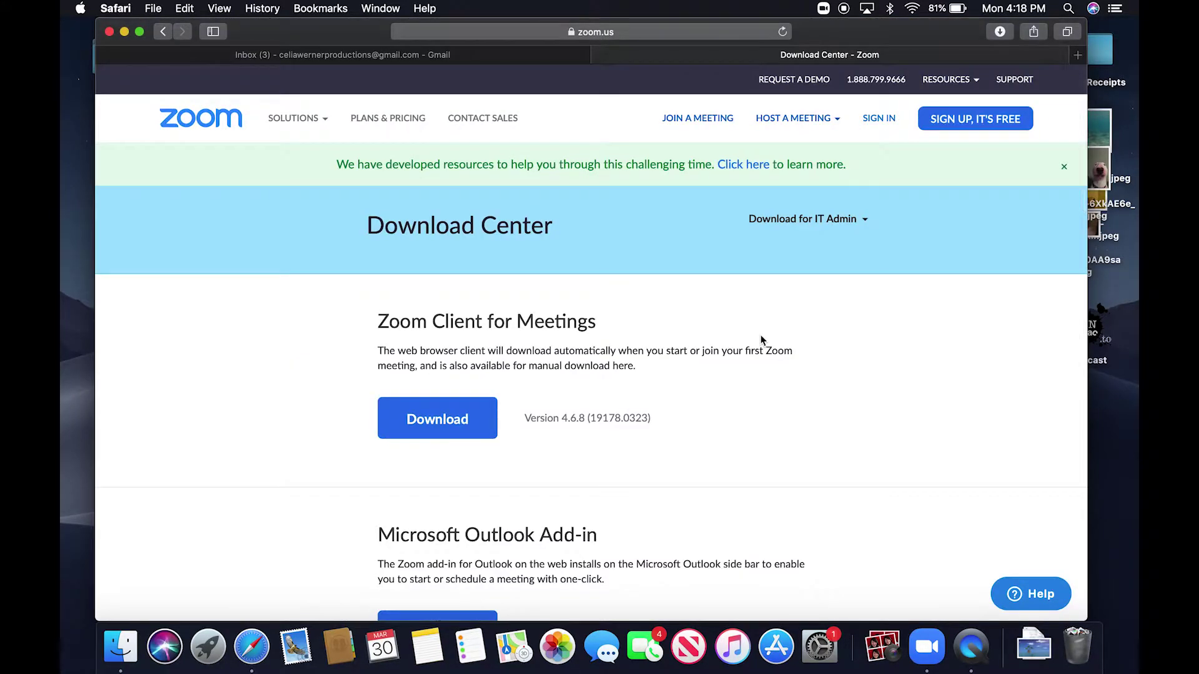
Download the Zoom Client for Meetings and launch the Zoom-2.pkg installer
{"action": "scroll", "coordinate": [761, 339], "scroll_direction": "down", "scroll_amount": 10}
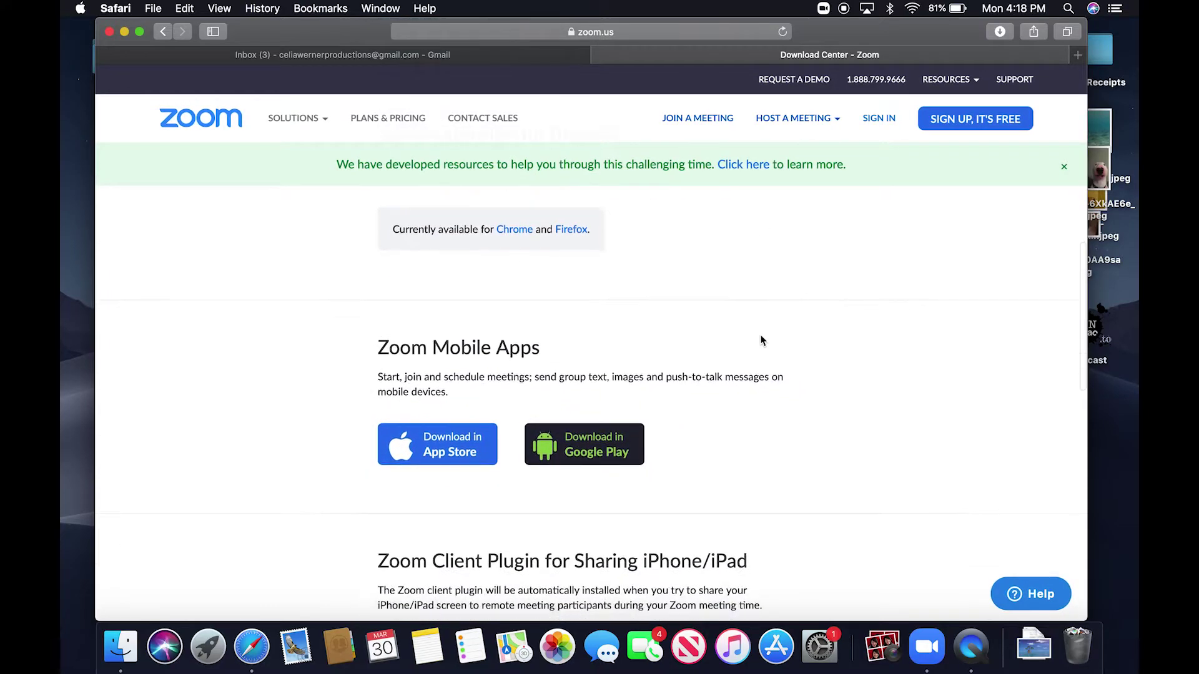
{"action": "scroll", "coordinate": [760, 339], "scroll_direction": "up", "scroll_amount": 10}
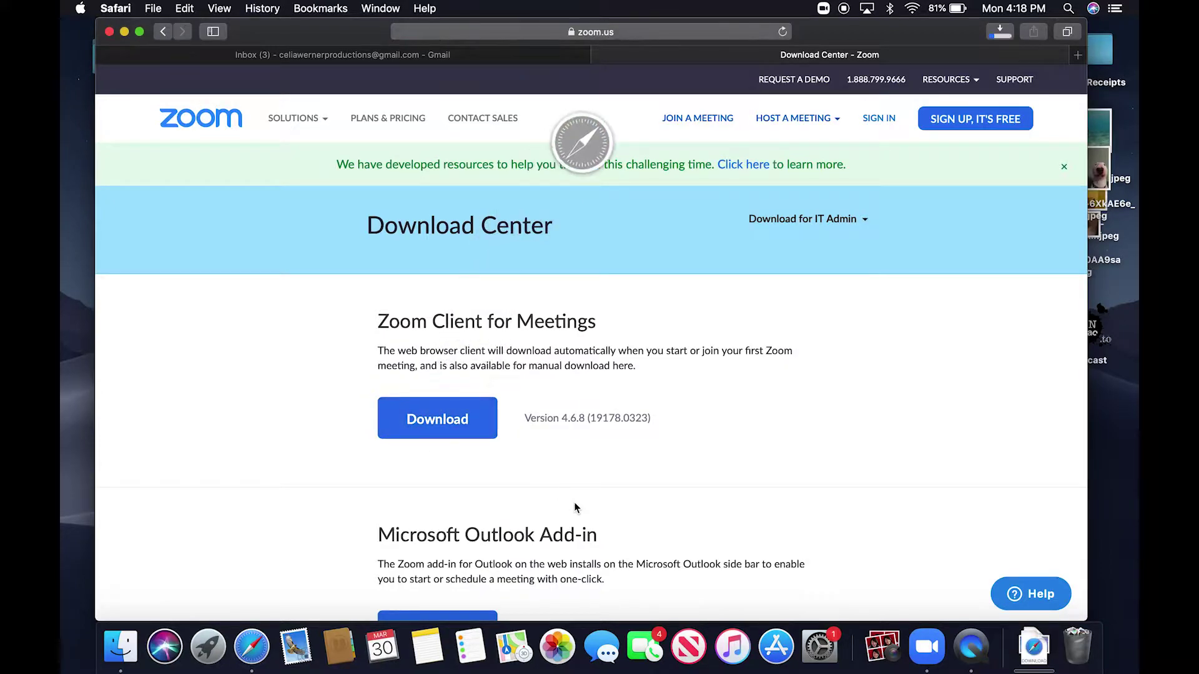
{"action": "left_click", "coordinate": [1029, 649]}
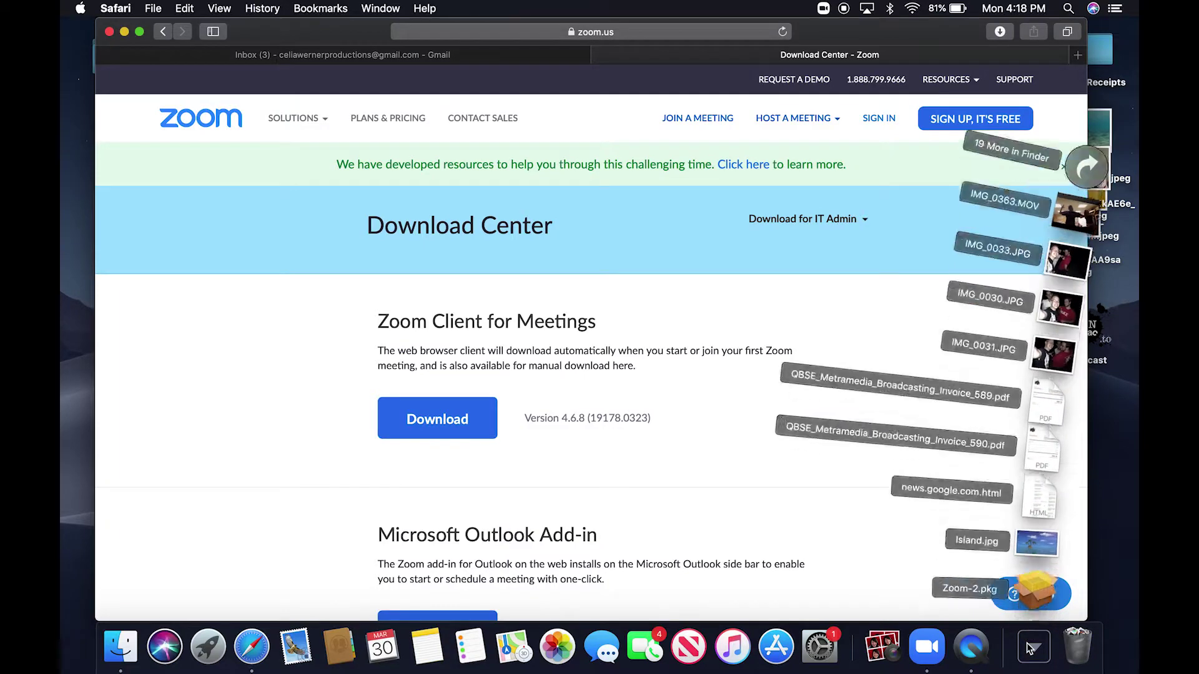
{"action": "left_click", "coordinate": [1034, 585]}
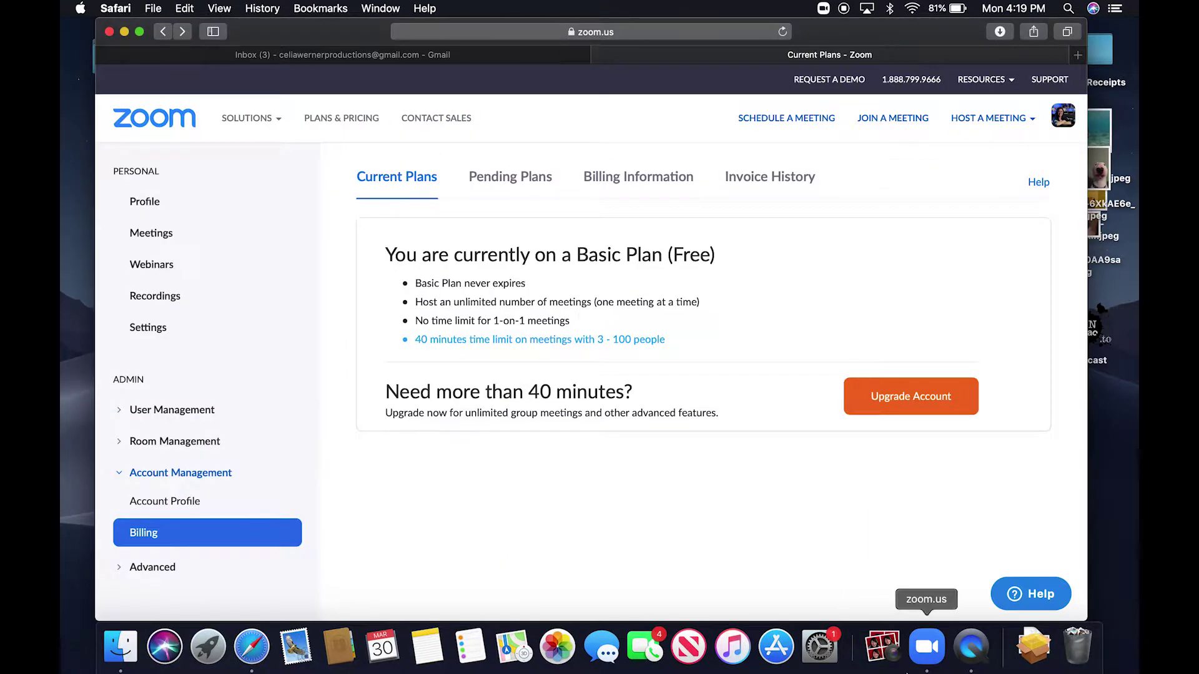
Launch the Zoom app full screen with Safari minimized, and start a new meeting
{"action": "left_click", "coordinate": [942, 652]}
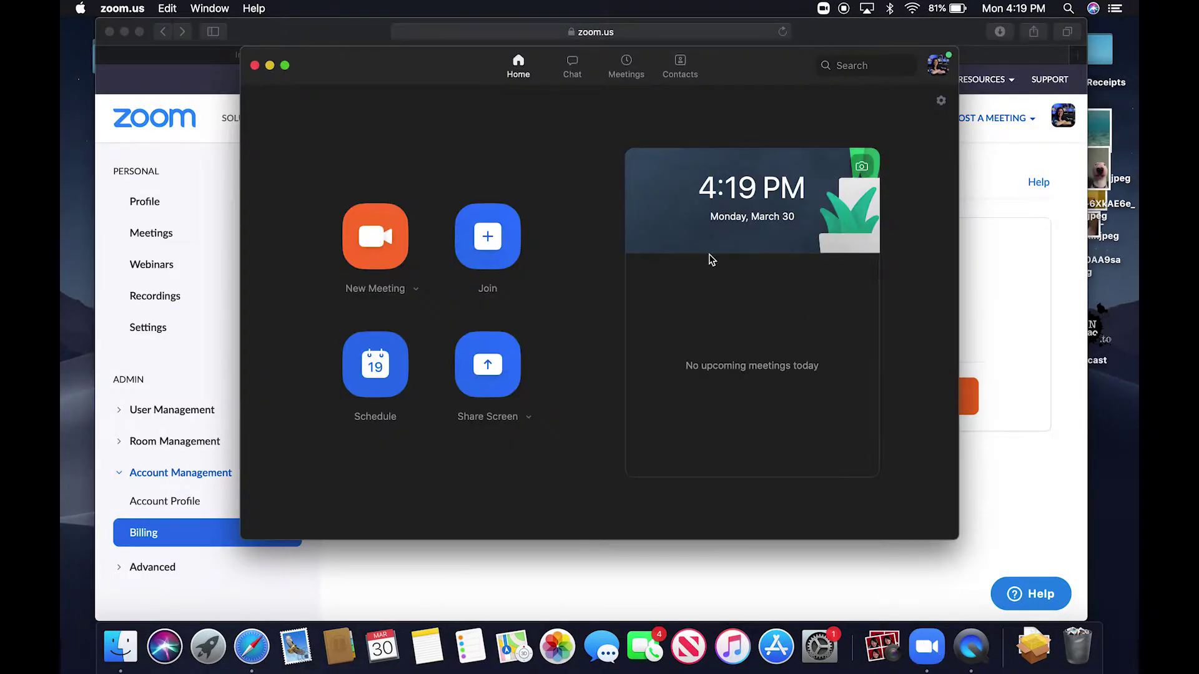
{"action": "left_click", "coordinate": [126, 31]}
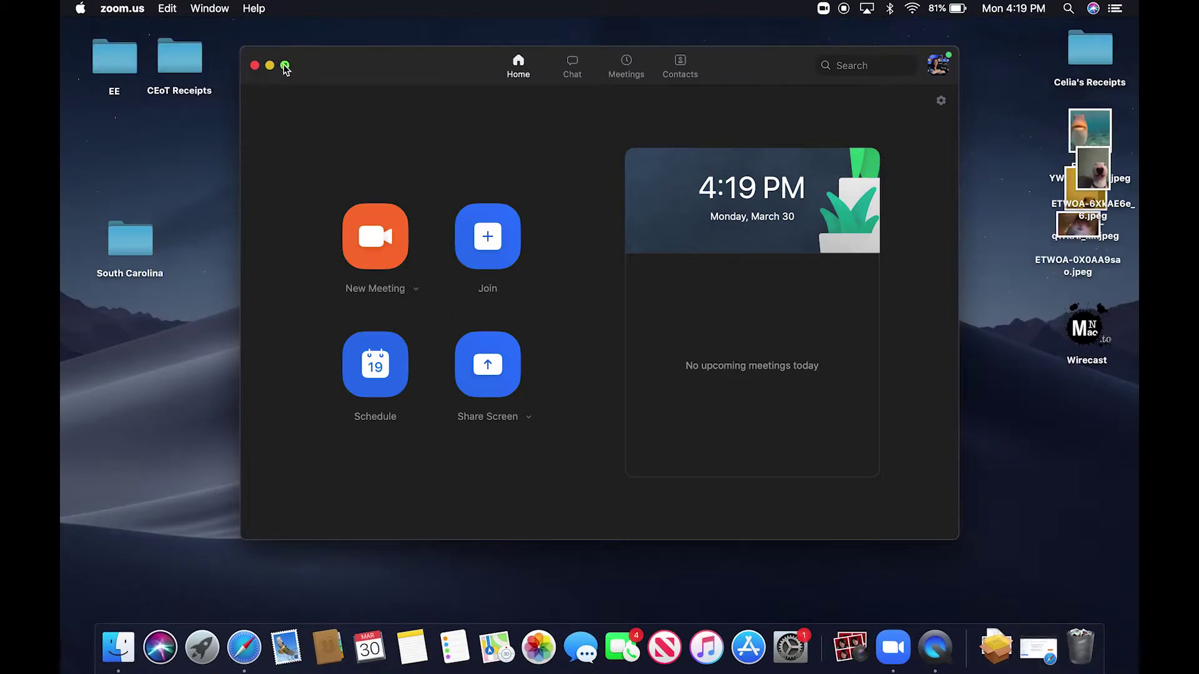
{"action": "left_click", "coordinate": [285, 65]}
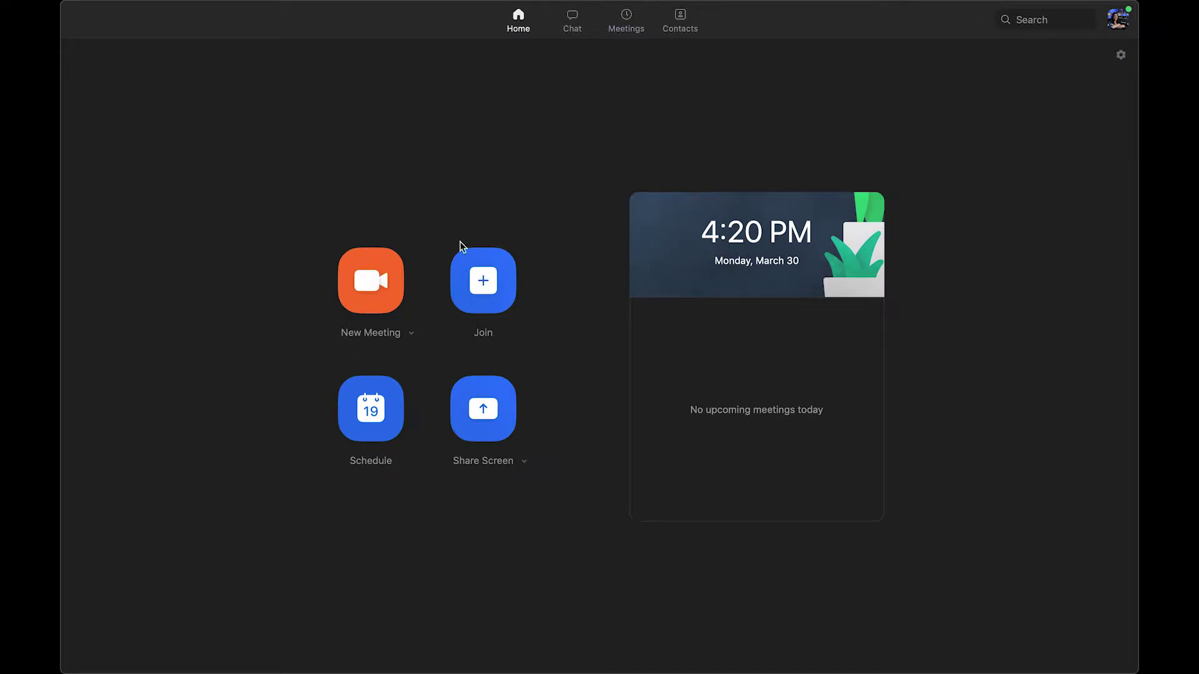
{"action": "left_click", "coordinate": [371, 296]}
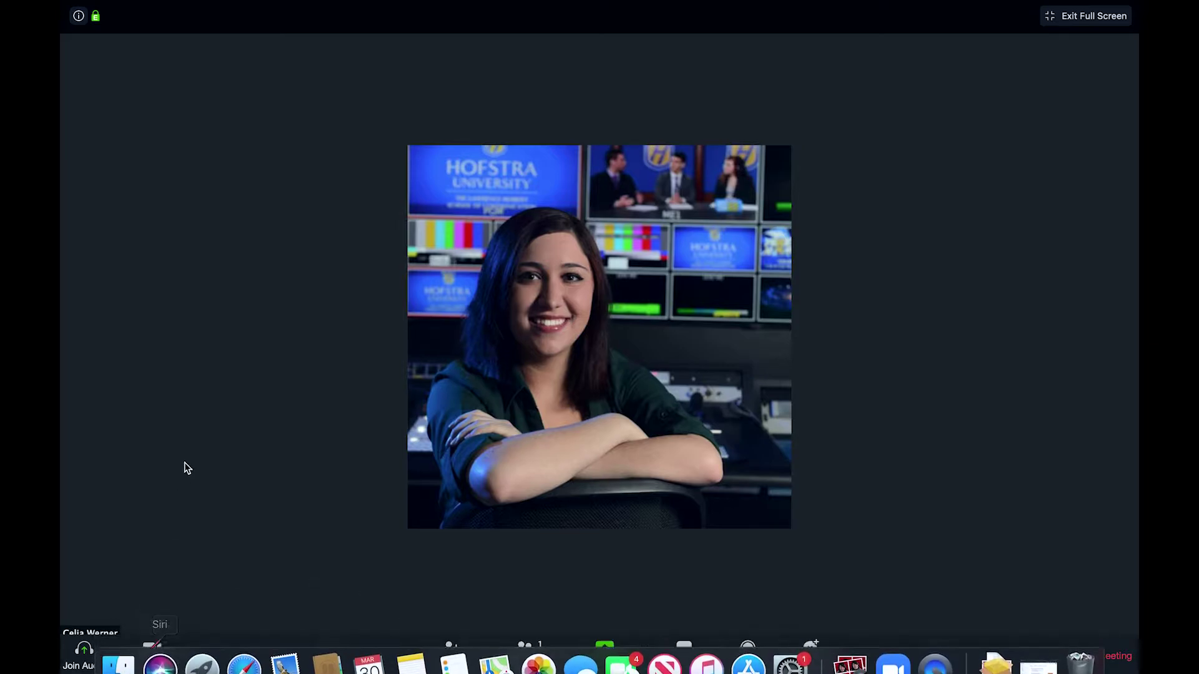
Turn on the webcam video so the live camera feed shows in the meeting
{"action": "left_click", "coordinate": [153, 651]}
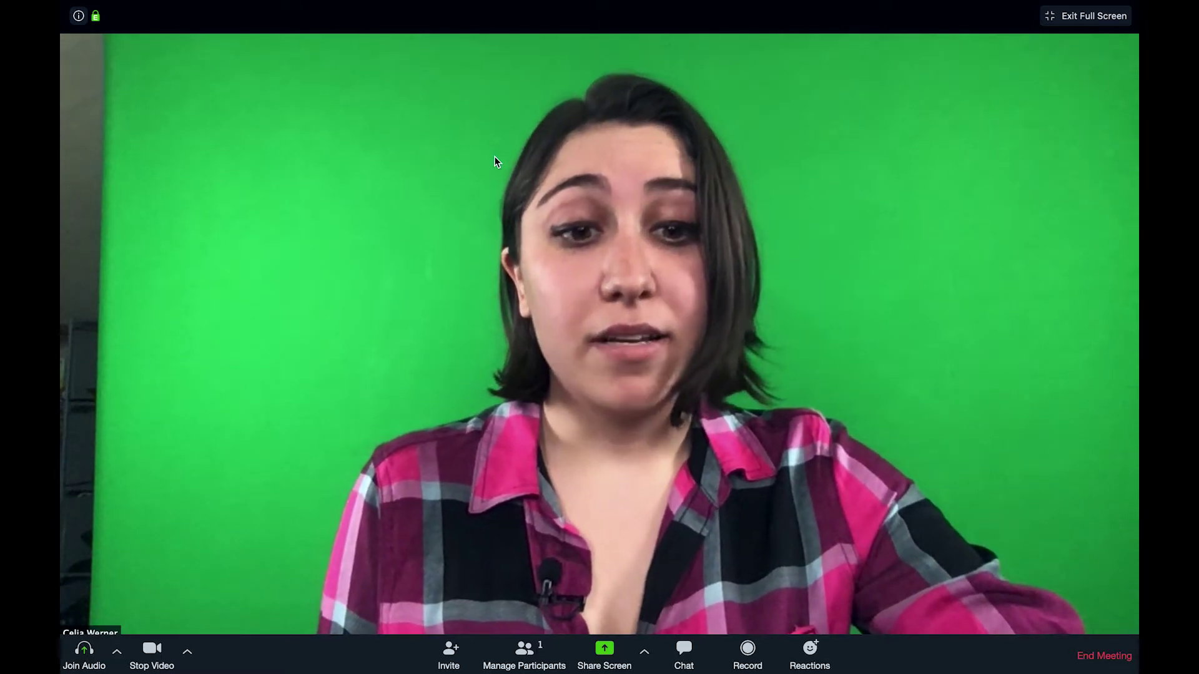
Browse the Contacts and Email invite options, copy the meeting URL, and close the Invite window
{"action": "left_click", "coordinate": [450, 652]}
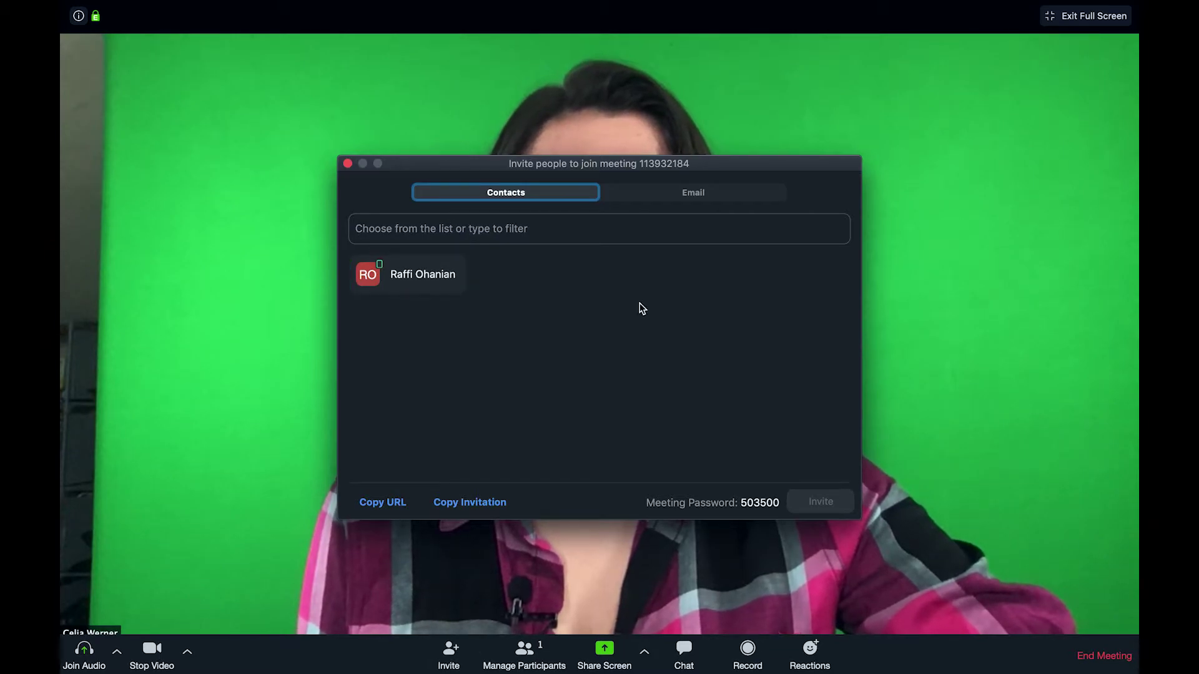
{"action": "left_click", "coordinate": [627, 191]}
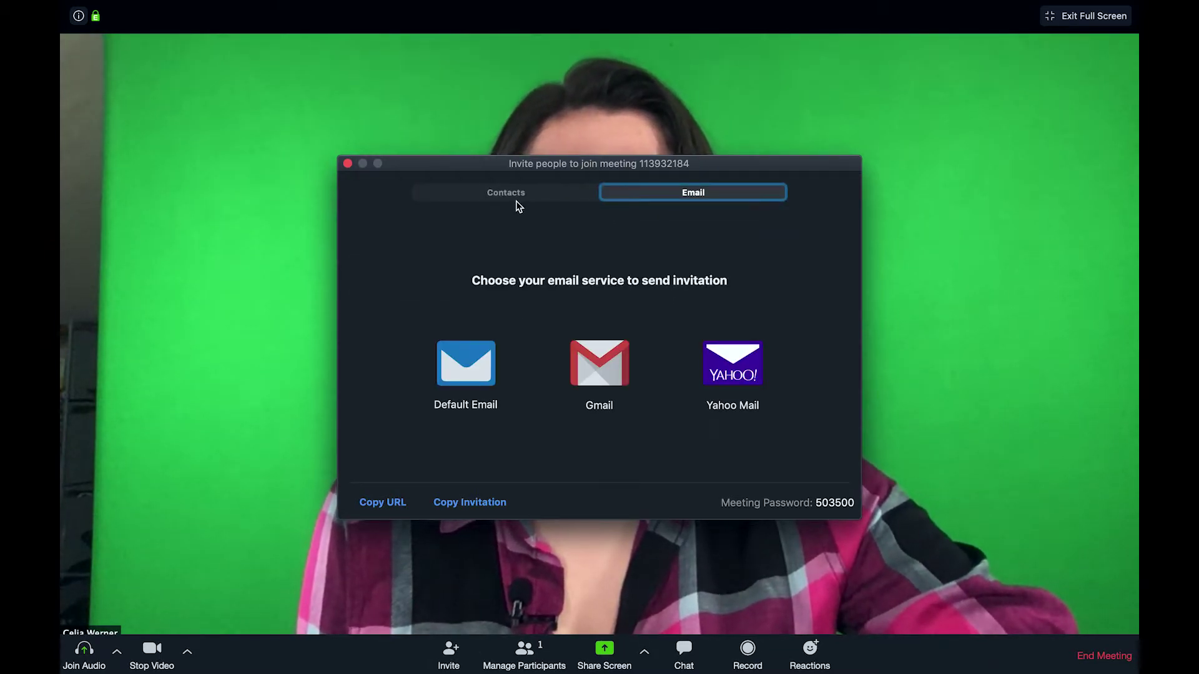
{"action": "left_click", "coordinate": [515, 201]}
{"action": "left_click", "coordinate": [634, 192]}
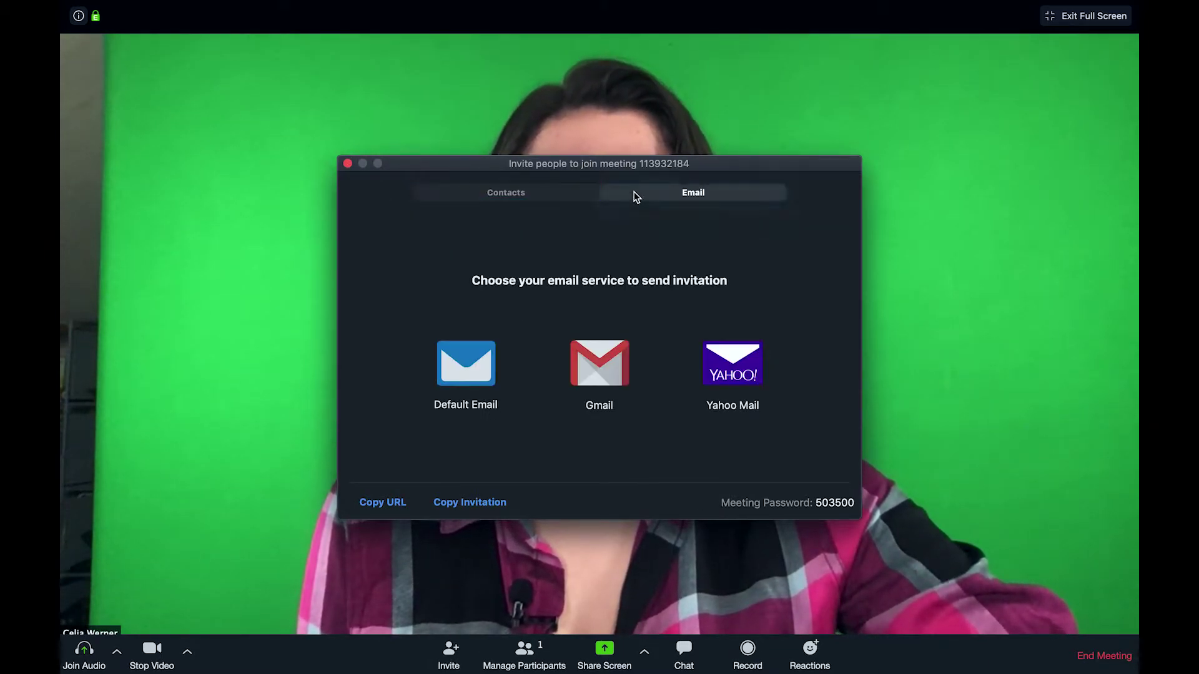
{"action": "left_click", "coordinate": [398, 508]}
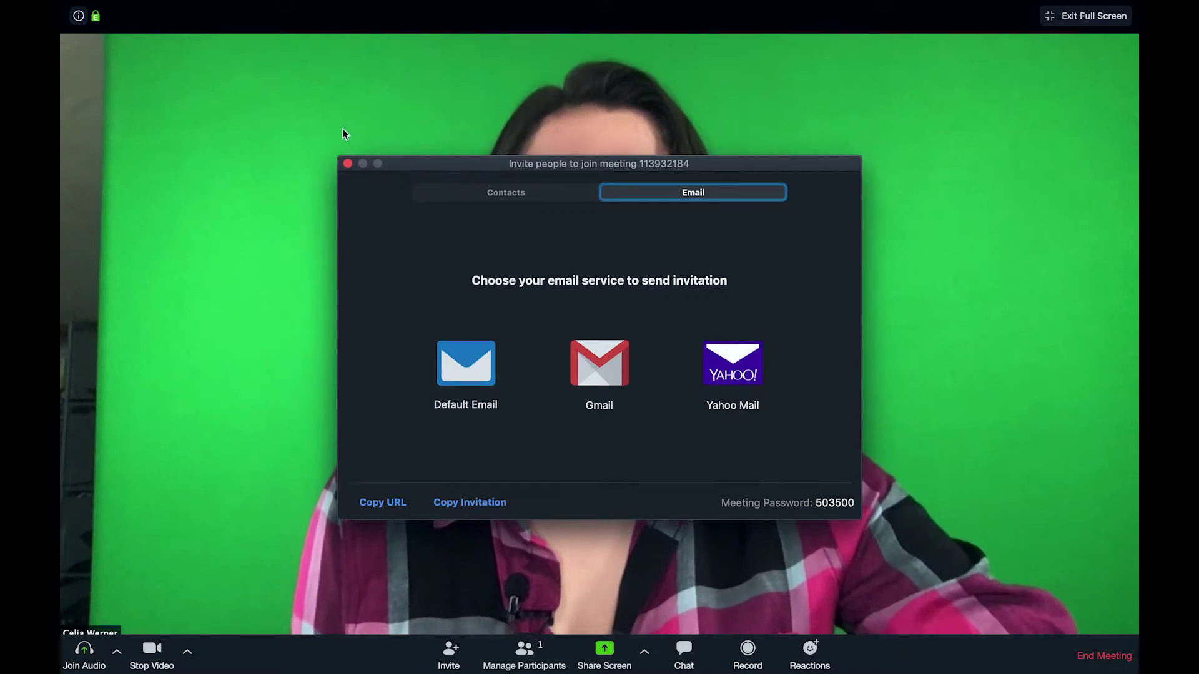
{"action": "left_click", "coordinate": [346, 163]}
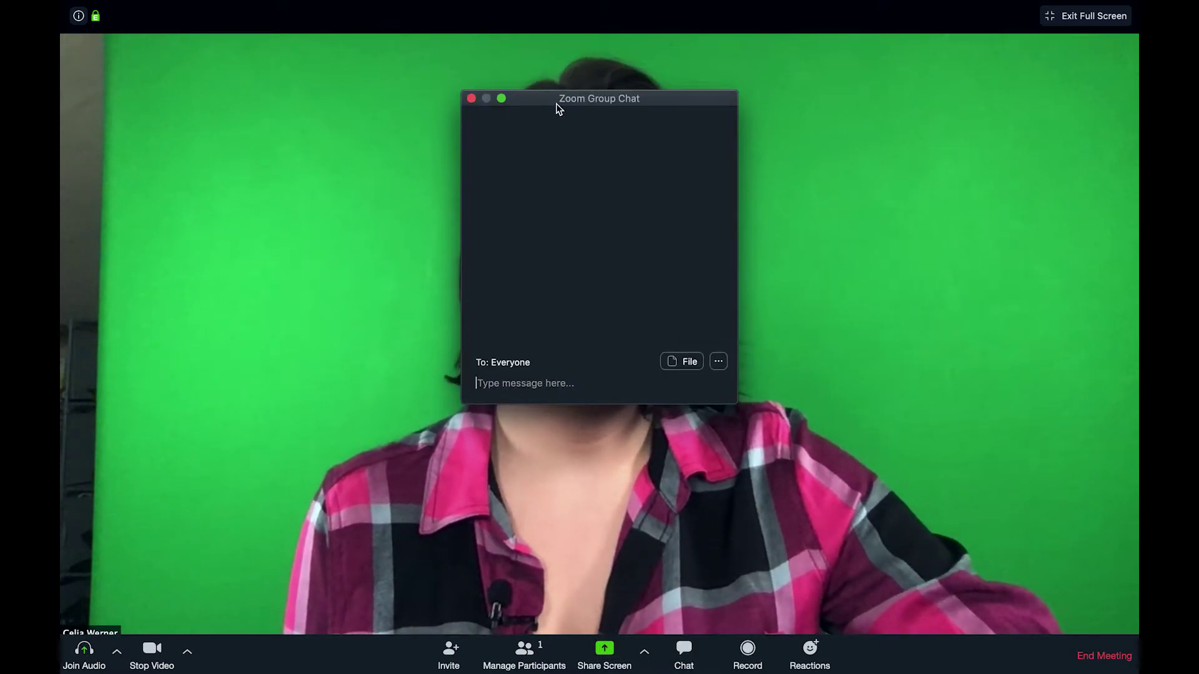
Move the Group Chat window to the right and close it
{"action": "left_click_drag", "start_coordinate": [558, 106], "coordinate": [929, 98]}
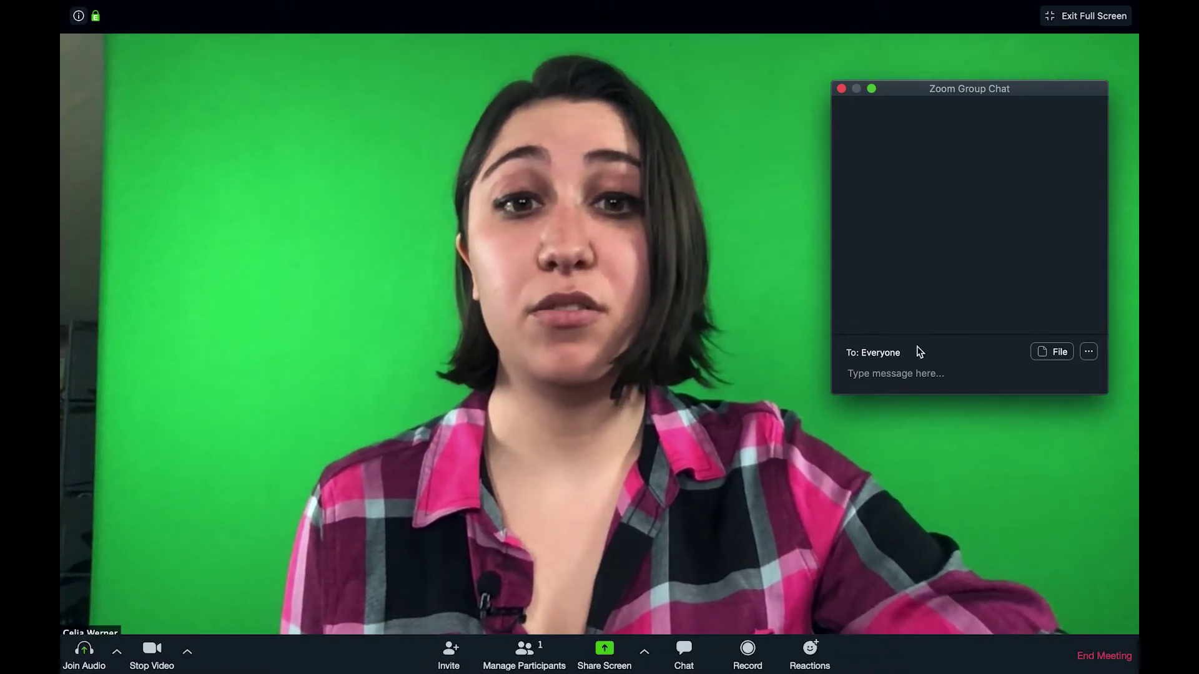
{"action": "left_click", "coordinate": [841, 89]}
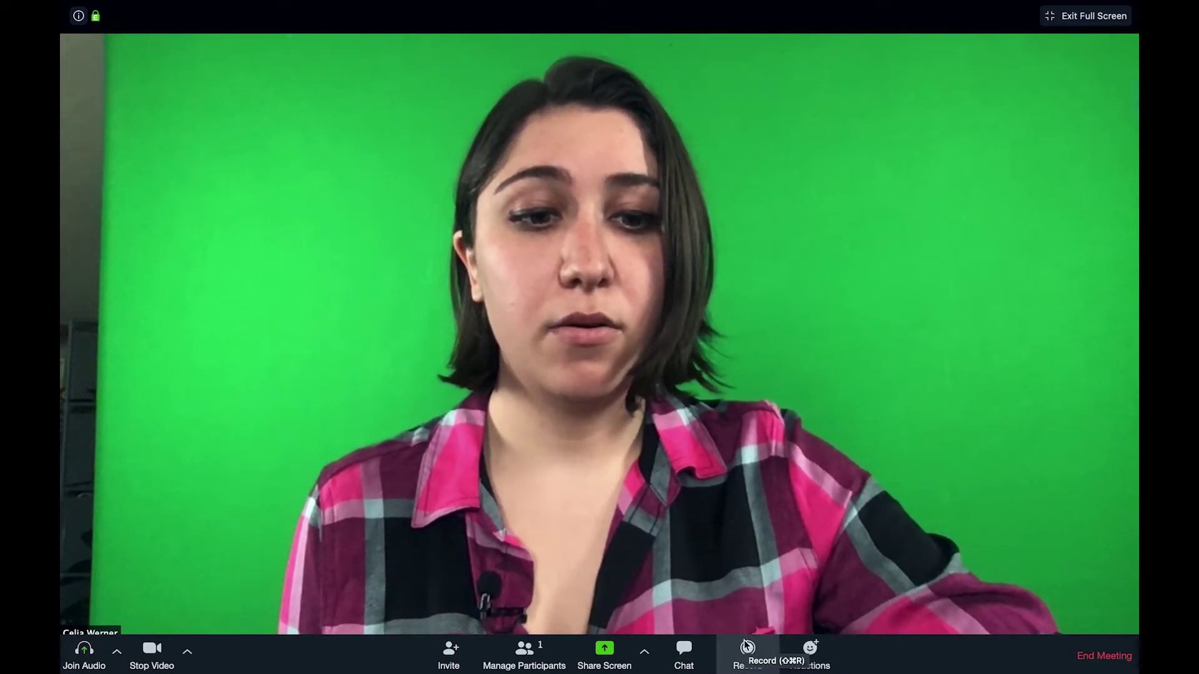
Record the meeting for about 20 seconds, then stop the recording
{"action": "left_click", "coordinate": [807, 653]}
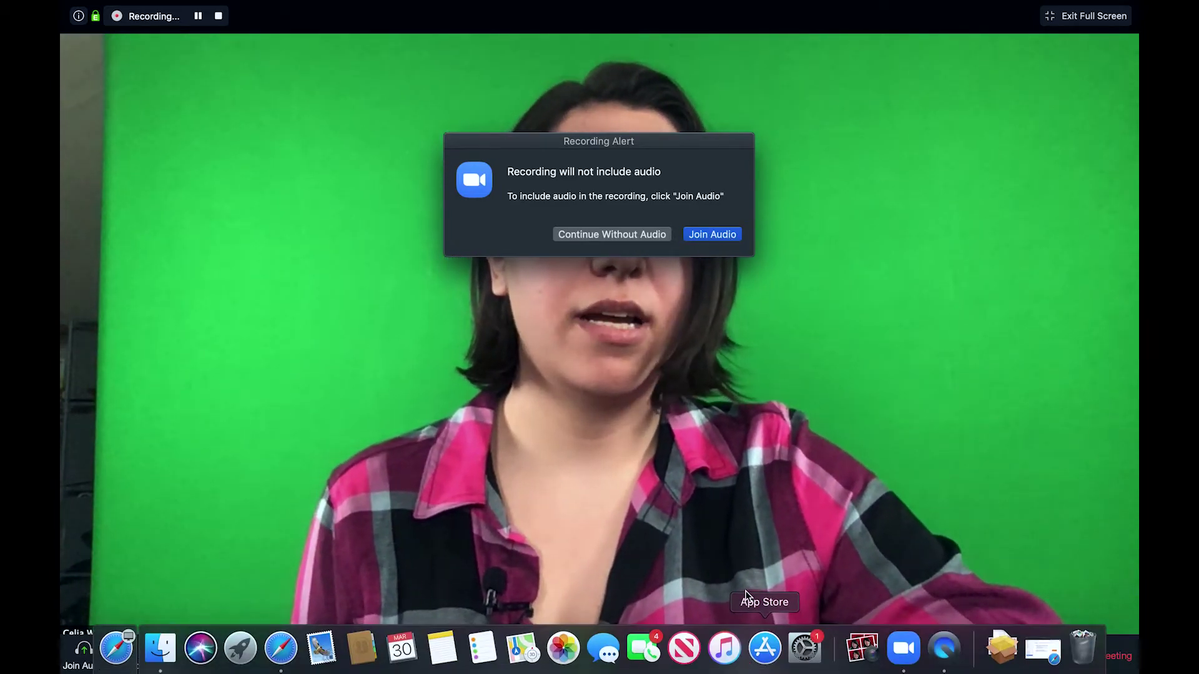
{"action": "left_click", "coordinate": [752, 668]}
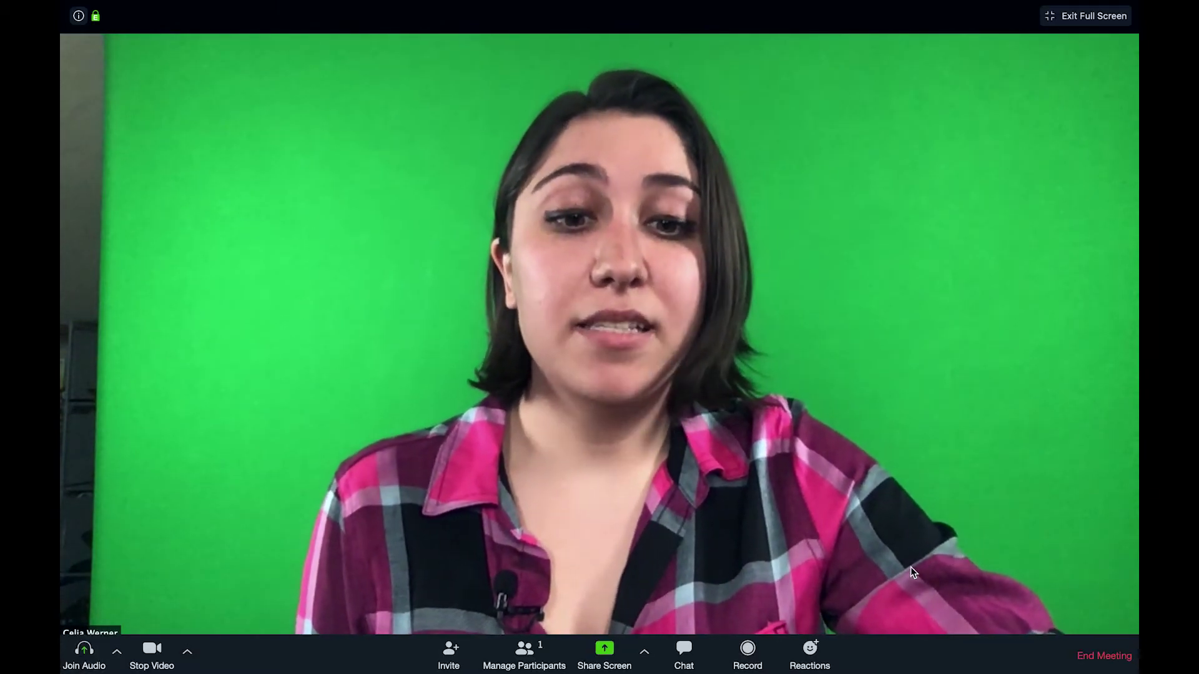
Bring up the share choices, glance at the browser billing page, and return to them
{"action": "left_click", "coordinate": [601, 653]}
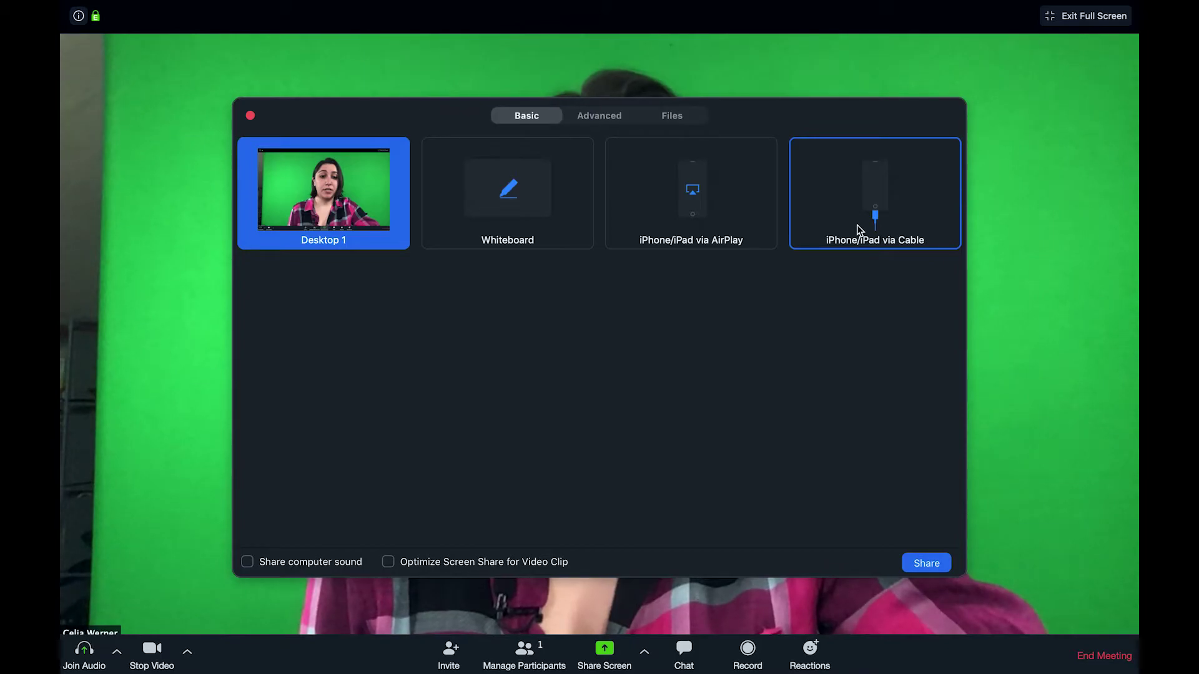
{"action": "mouse_move", "coordinate": [979, 668]}
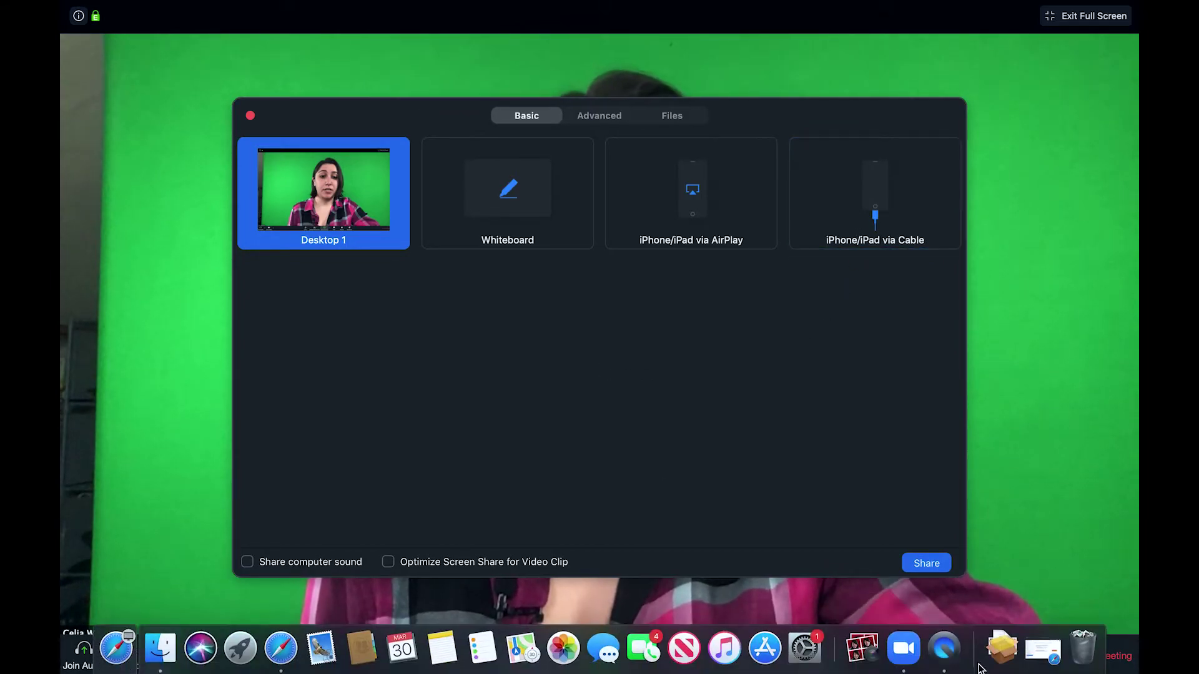
{"action": "left_click", "coordinate": [1037, 663]}
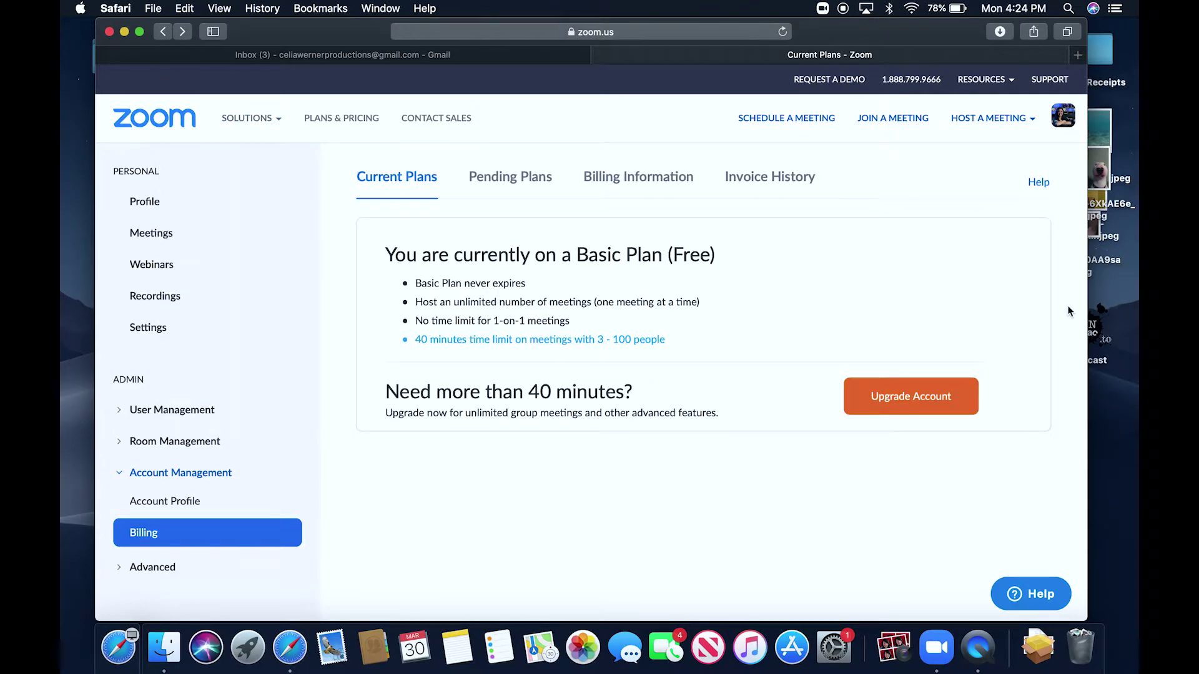
{"action": "key", "text": "super+Tab"}
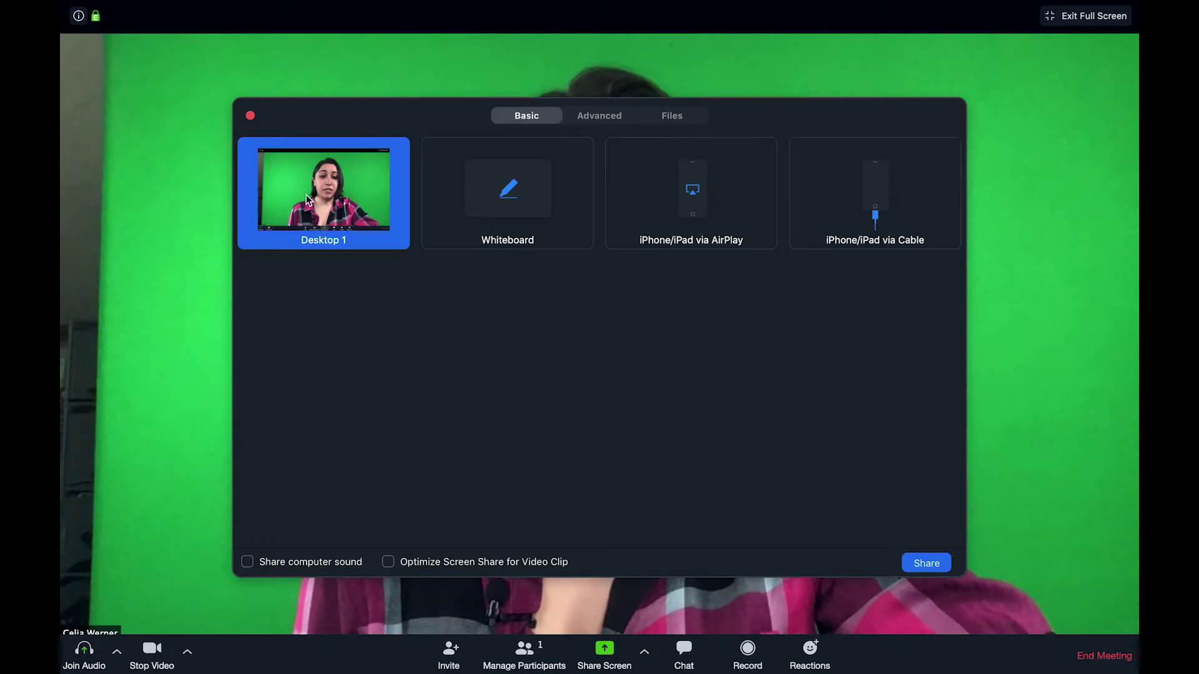
Preview the Whiteboard, iPhone/iPad AirPlay and Cable options, then select Desktop 1
{"action": "left_click", "coordinate": [538, 194]}
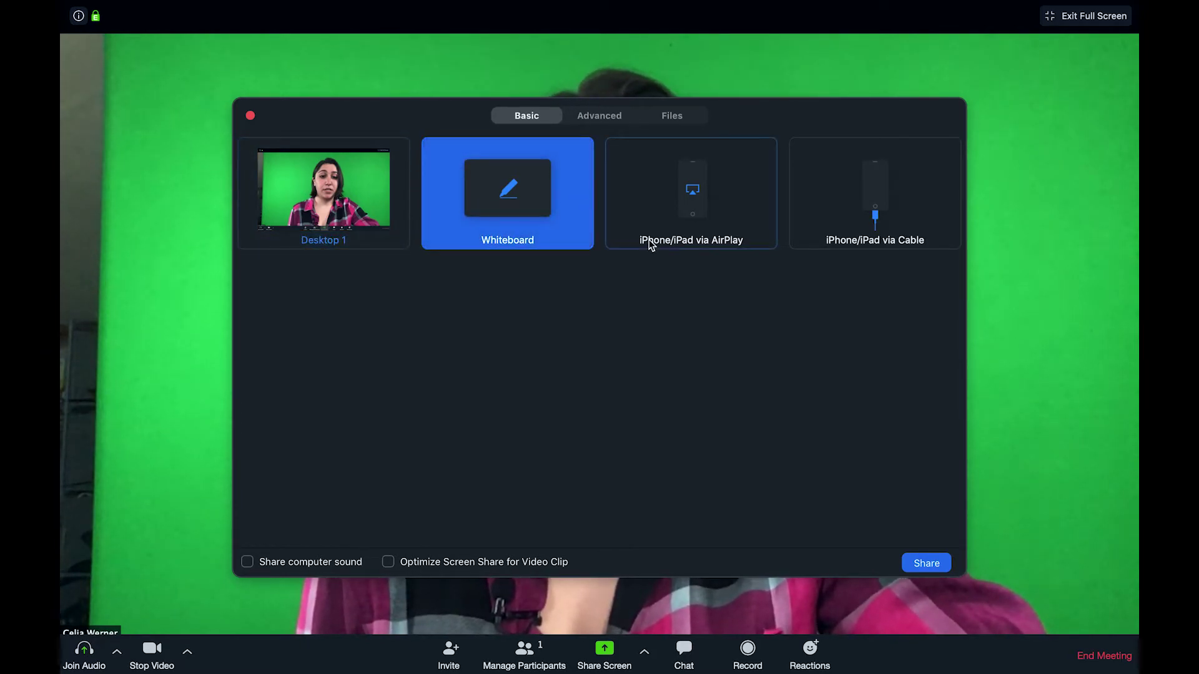
{"action": "left_click", "coordinate": [720, 227]}
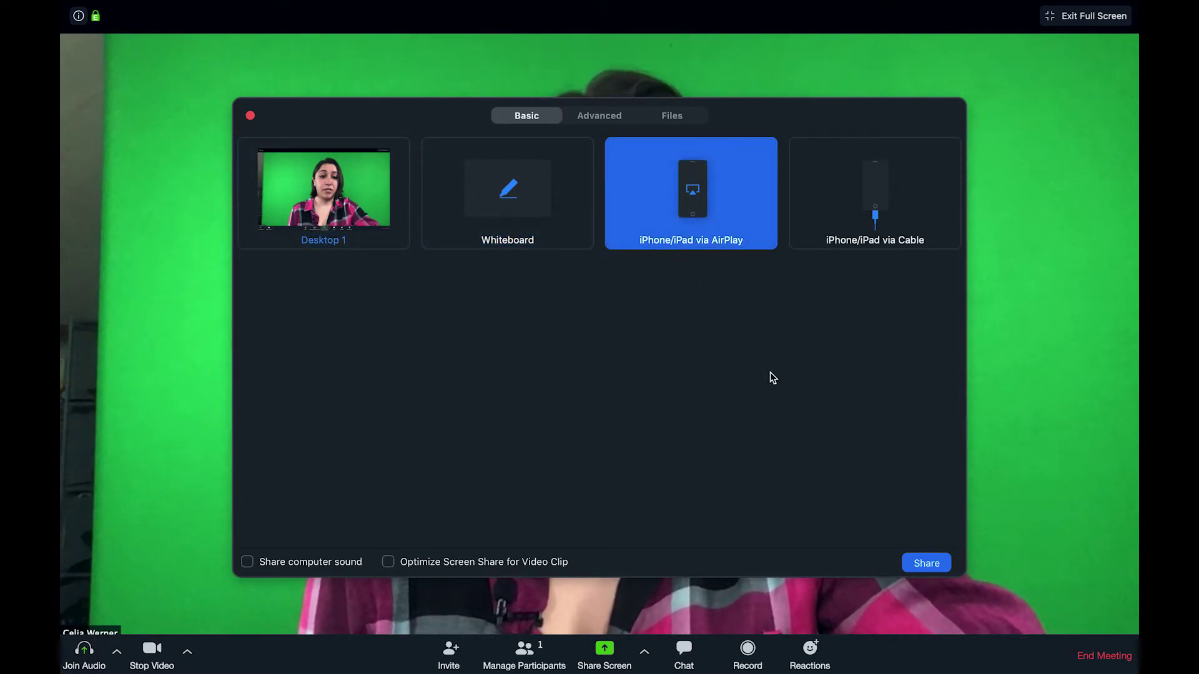
{"action": "left_click", "coordinate": [909, 209]}
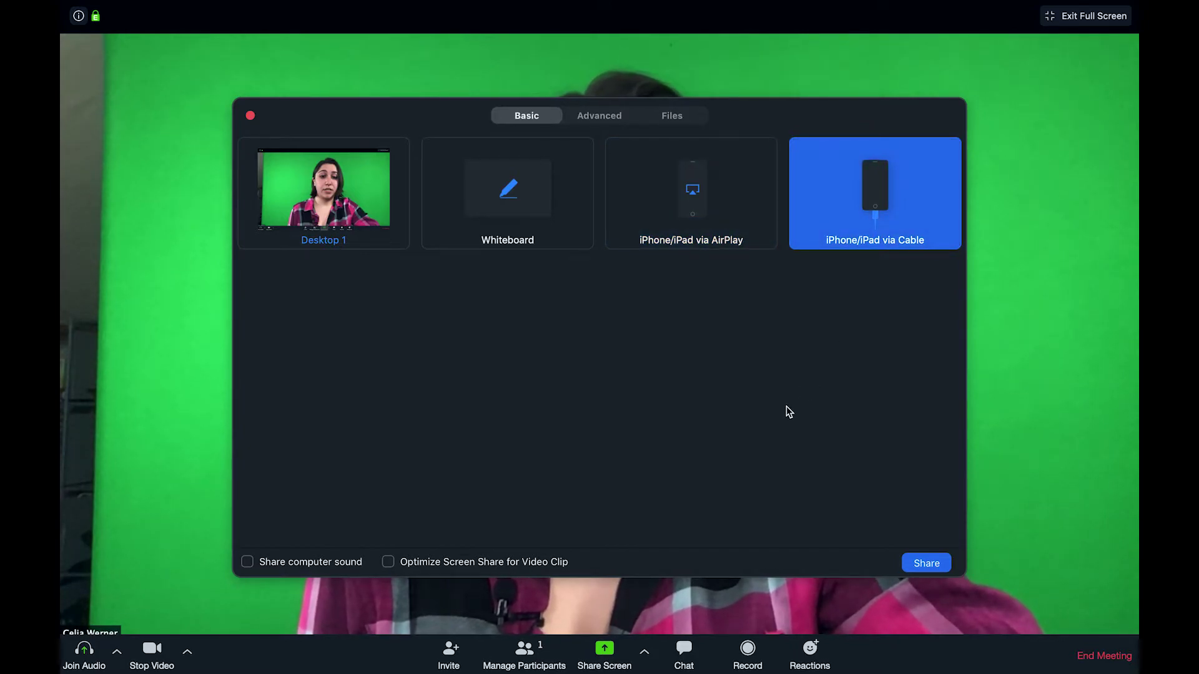
{"action": "left_click", "coordinate": [320, 195]}
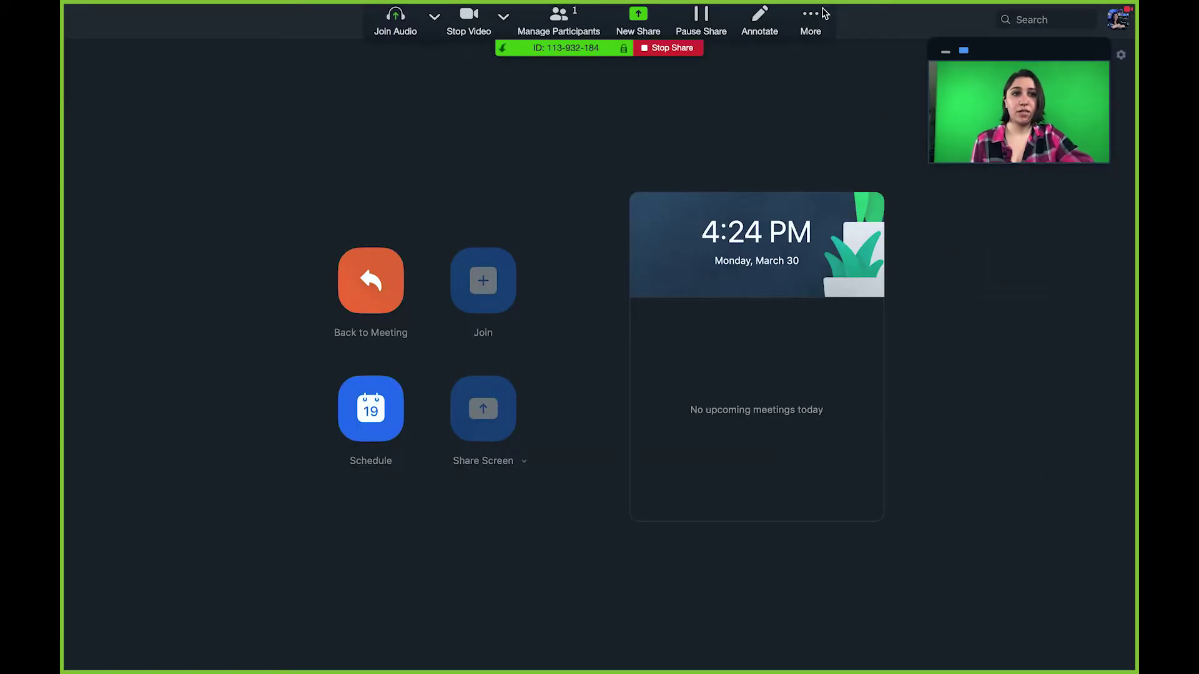
Switch to Safari during the desktop share, bring Zoom back, and stop sharing
{"action": "mouse_move", "coordinate": [825, 12]}
{"action": "key", "text": "super+shift+s"}
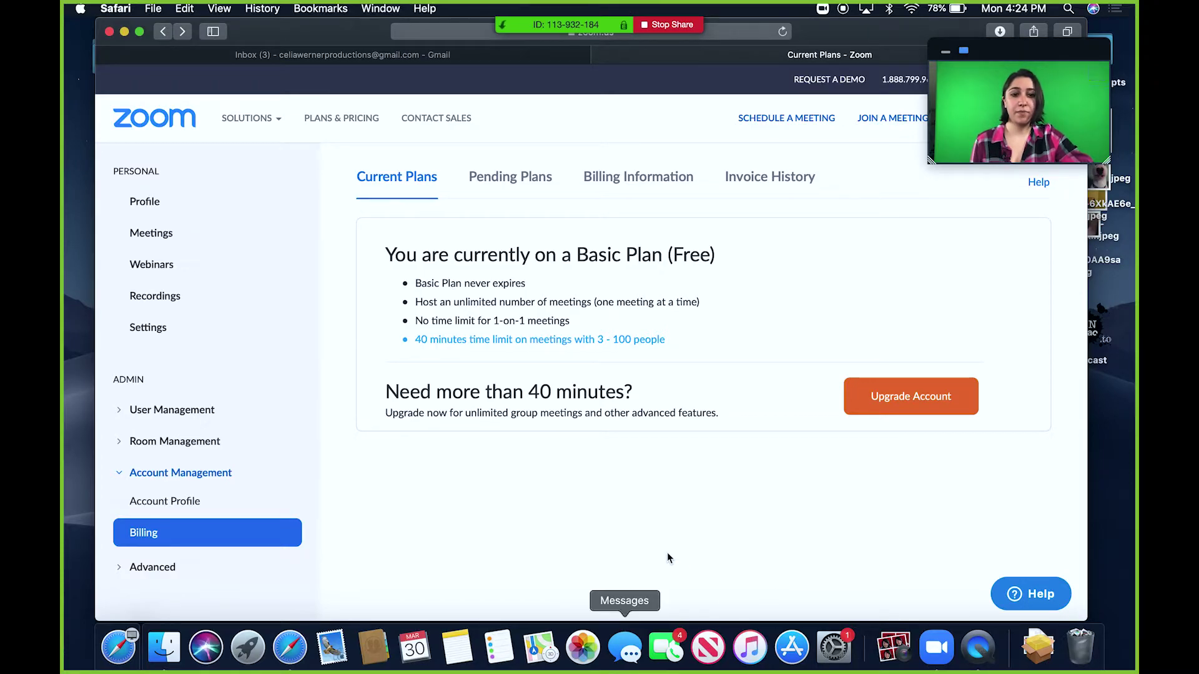
{"action": "left_click", "coordinate": [933, 659]}
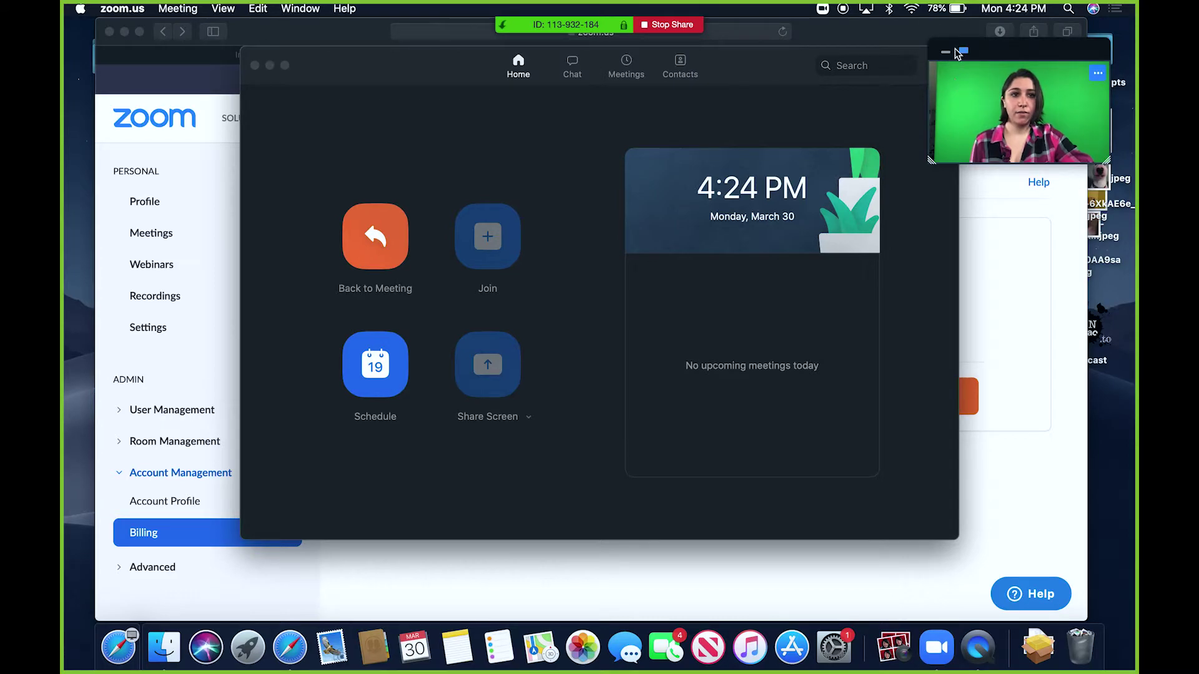
{"action": "mouse_move", "coordinate": [637, 25]}
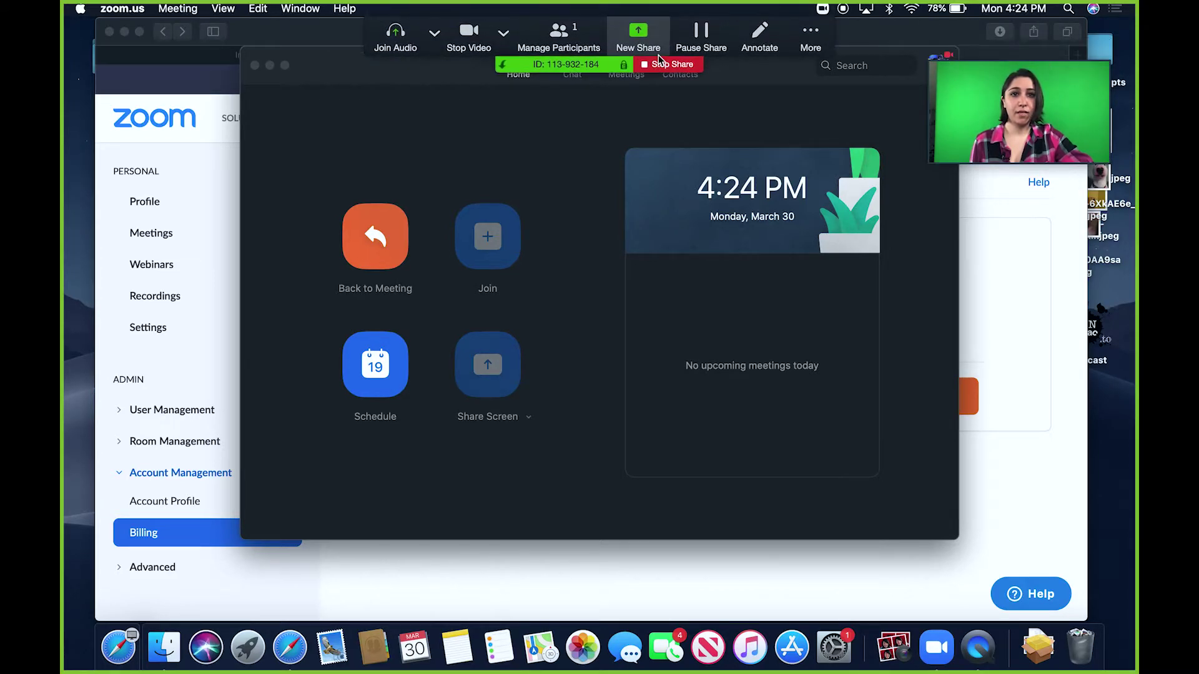
{"action": "left_click", "coordinate": [660, 66]}
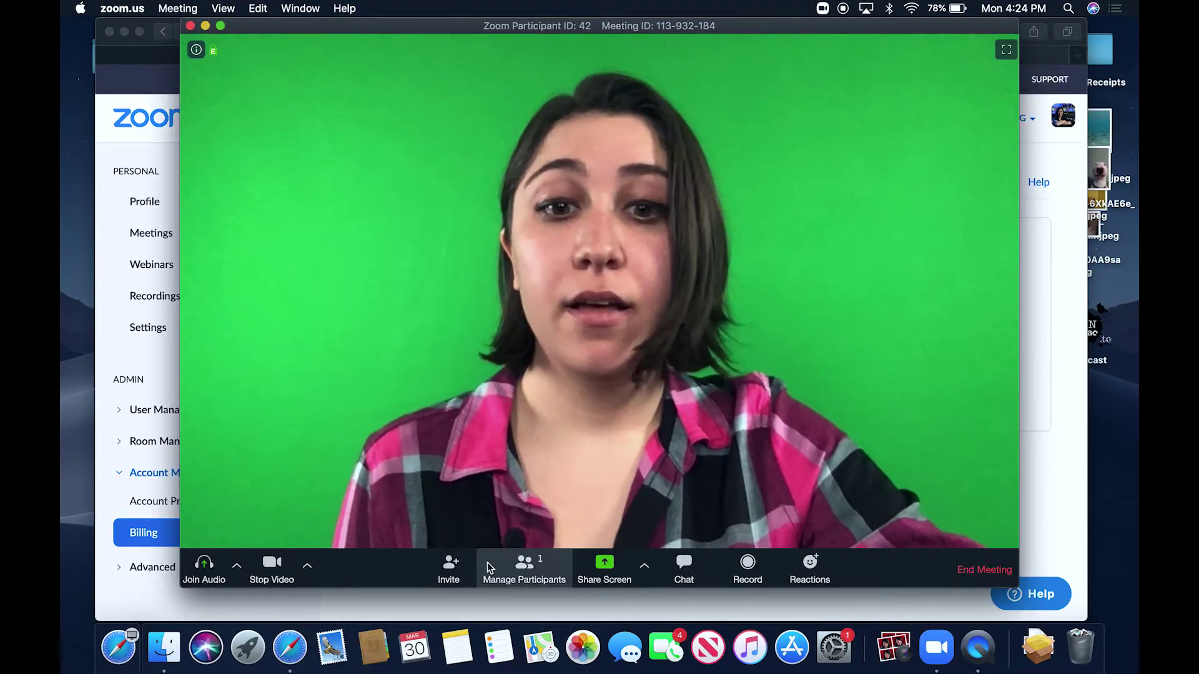
Share only the 'Safari - Current Plans - Zoom' window instead of the whole desktop
{"action": "left_click", "coordinate": [604, 567]}
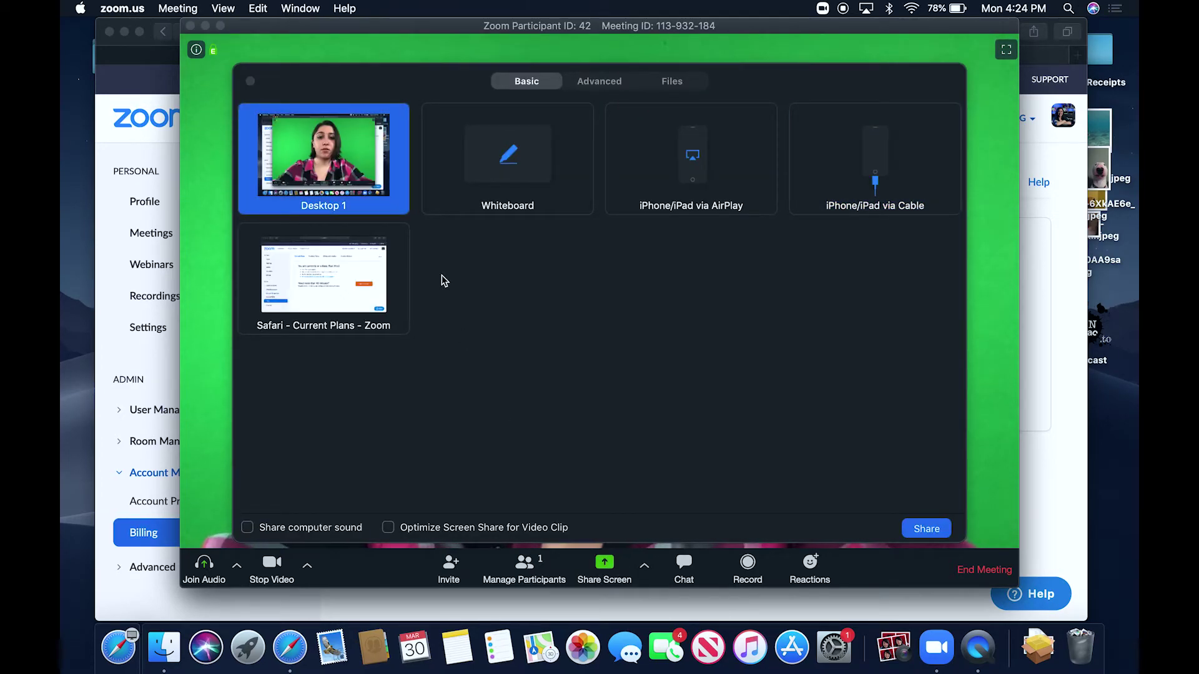
{"action": "left_click", "coordinate": [343, 274]}
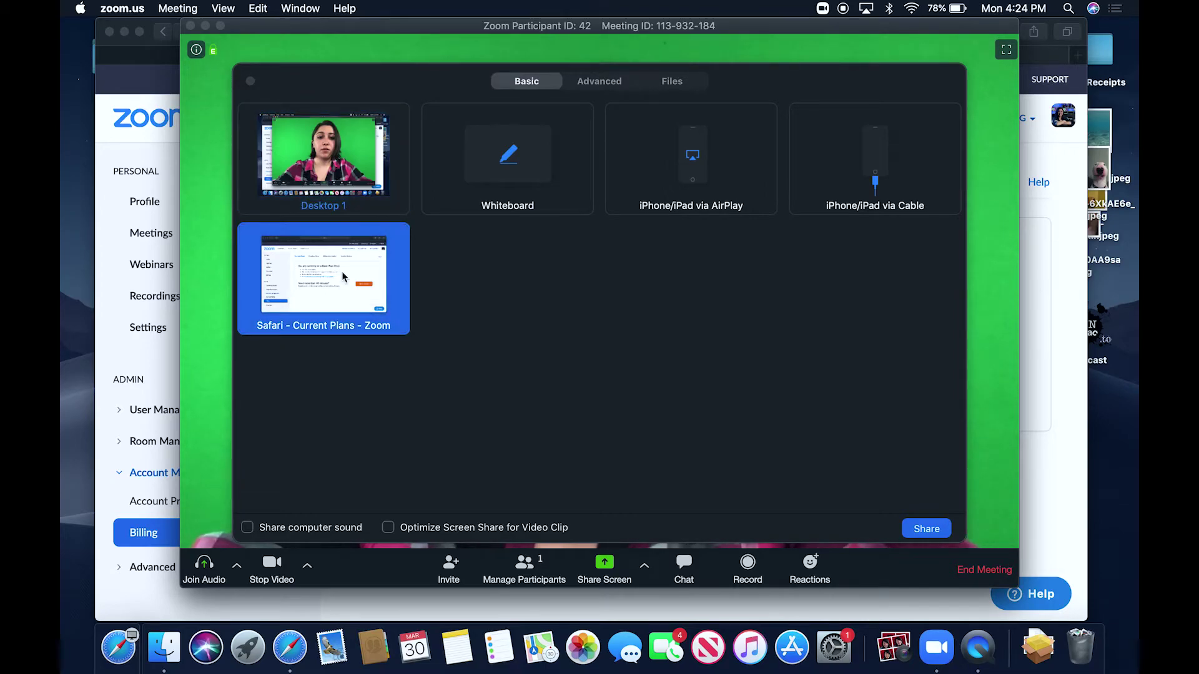
{"action": "double_click", "coordinate": [341, 309]}
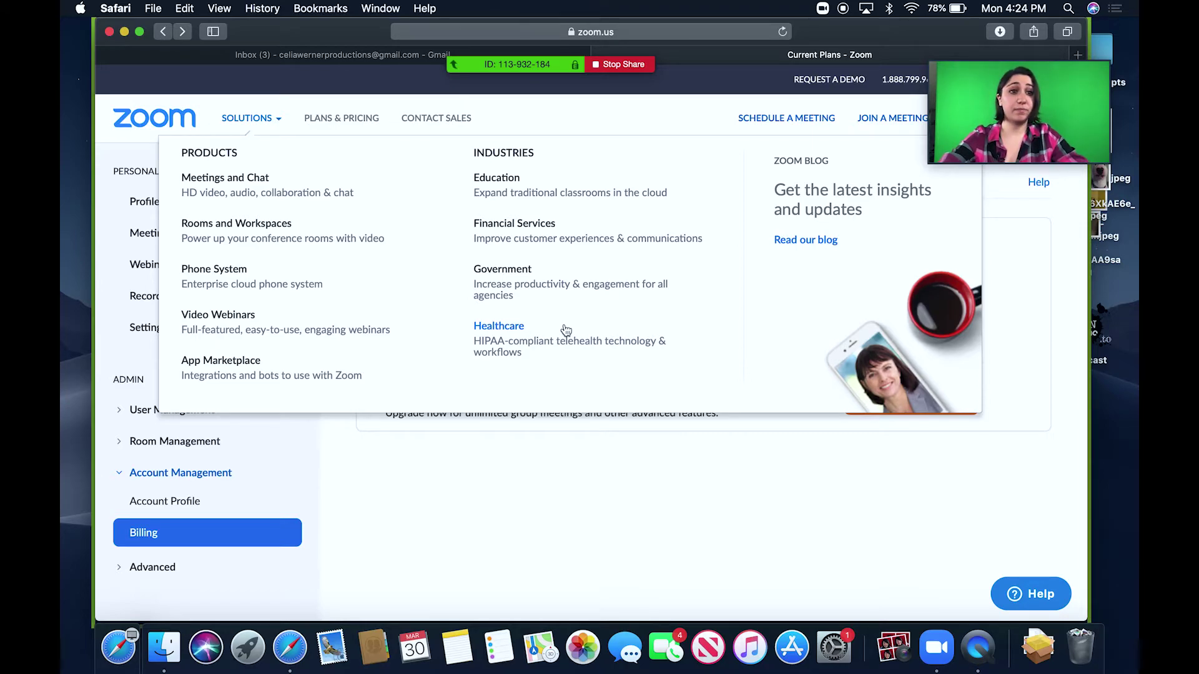
Quick Look two desktop images to show they aren't shared, then stop sharing
{"action": "left_click", "coordinate": [1122, 254]}
{"action": "key", "text": "space"}
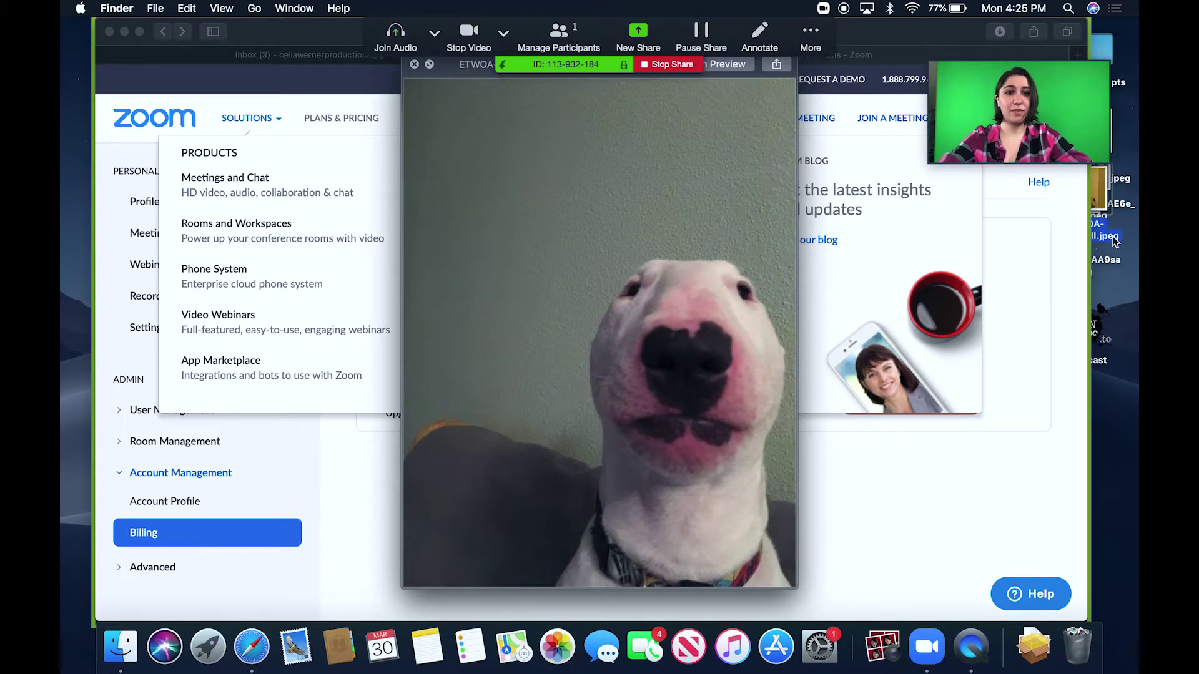
{"action": "left_click", "coordinate": [1114, 240]}
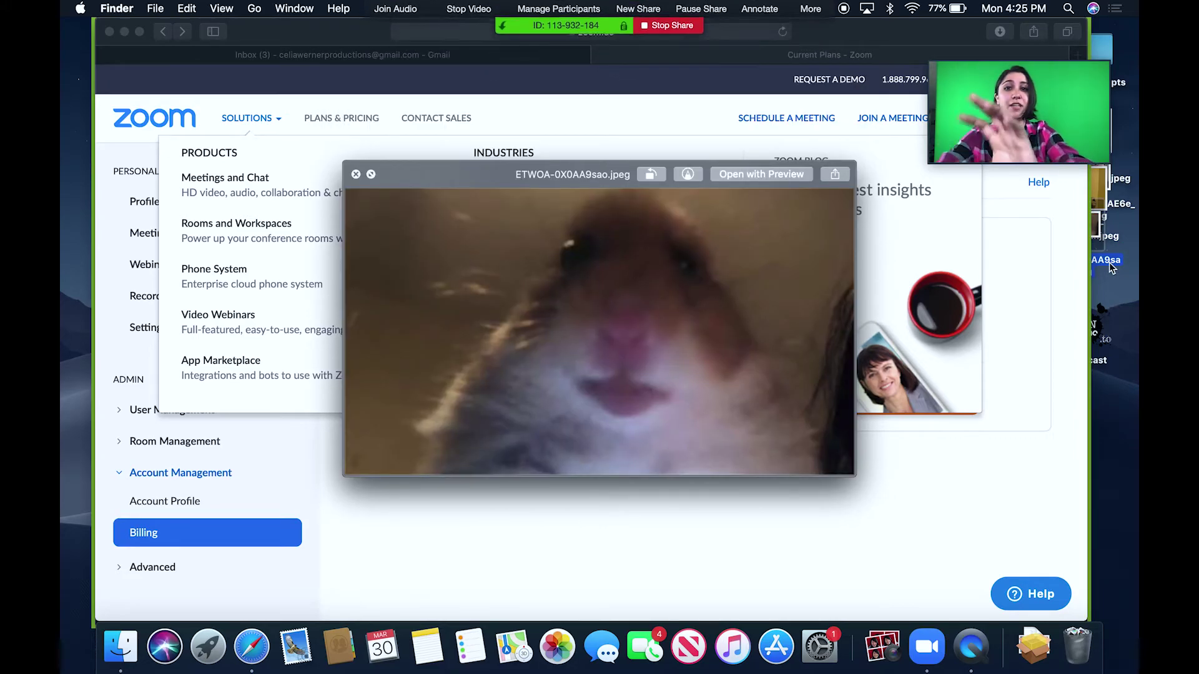
{"action": "key", "text": "space"}
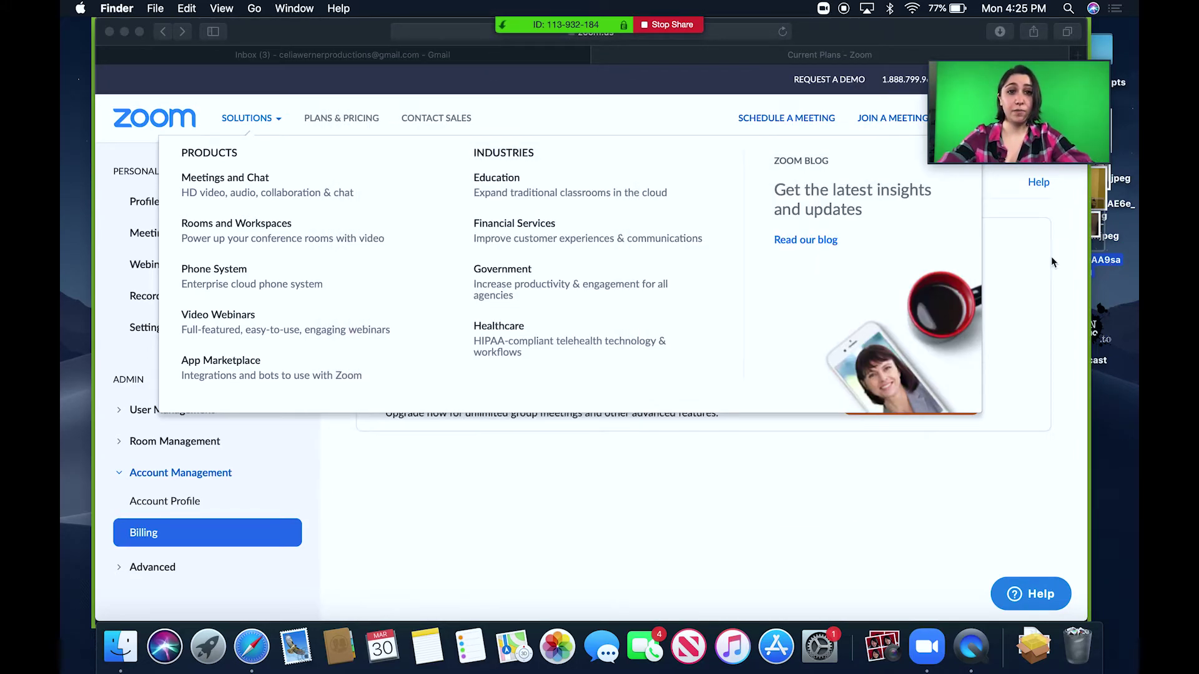
{"action": "mouse_move", "coordinate": [664, 43]}
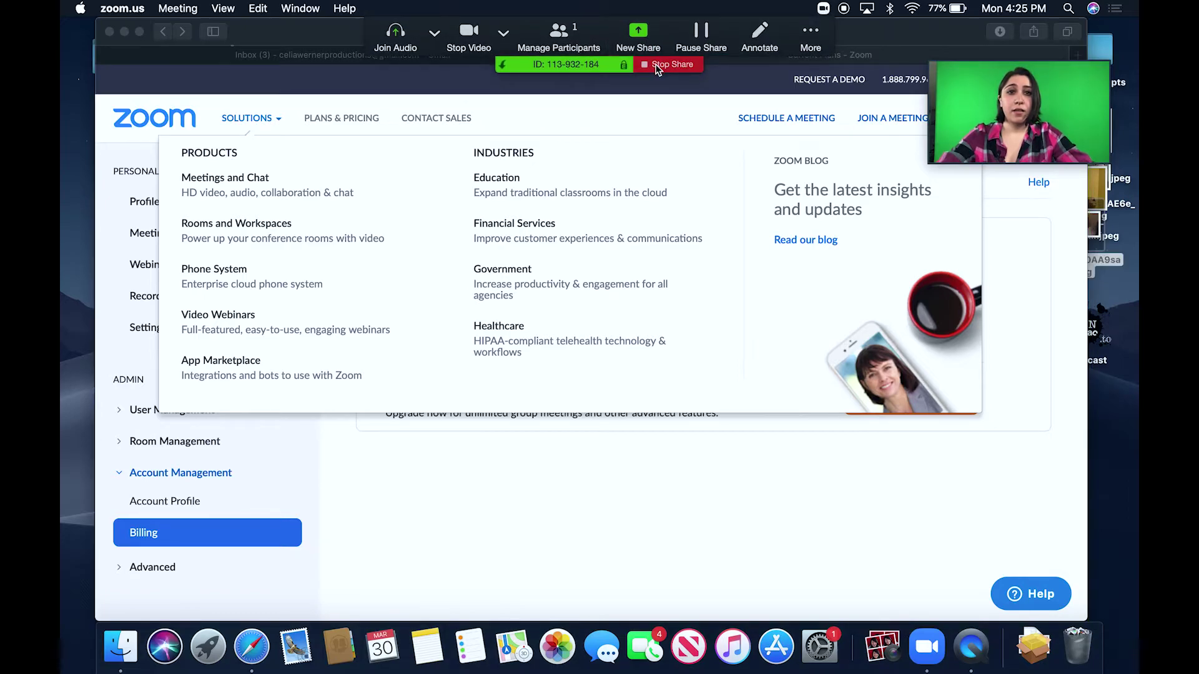
{"action": "left_click", "coordinate": [656, 65]}
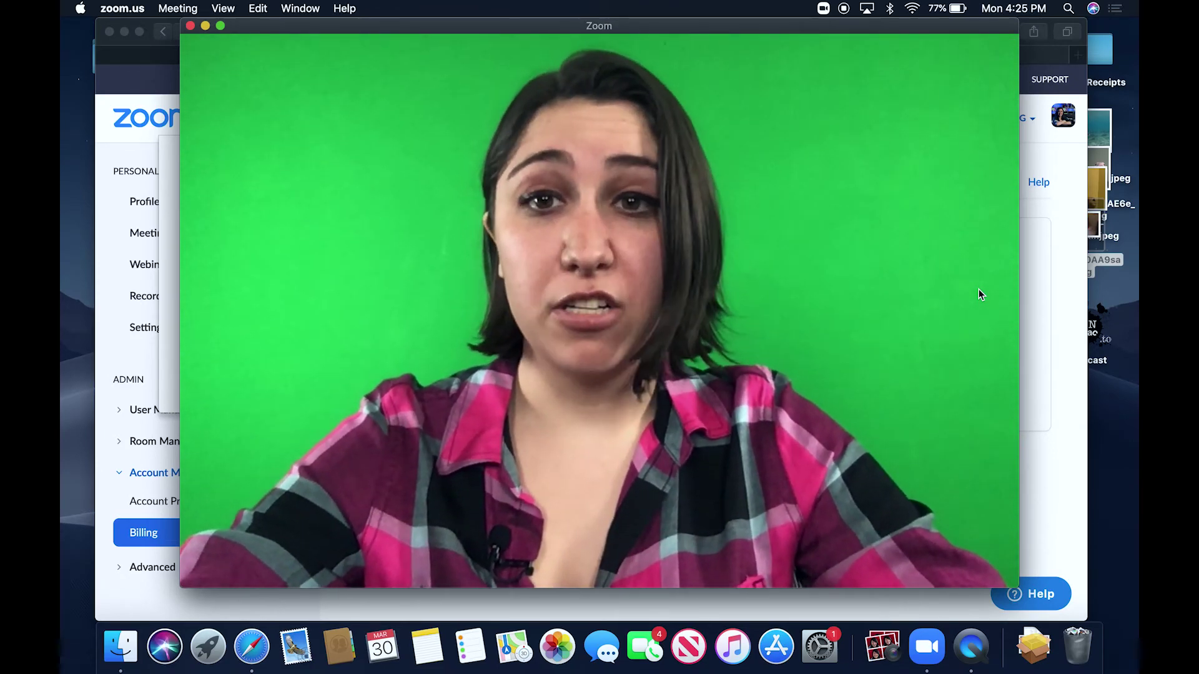
Choose End Meeting, then cancel the confirmation so the meeting keeps running
{"action": "mouse_move", "coordinate": [823, 244]}
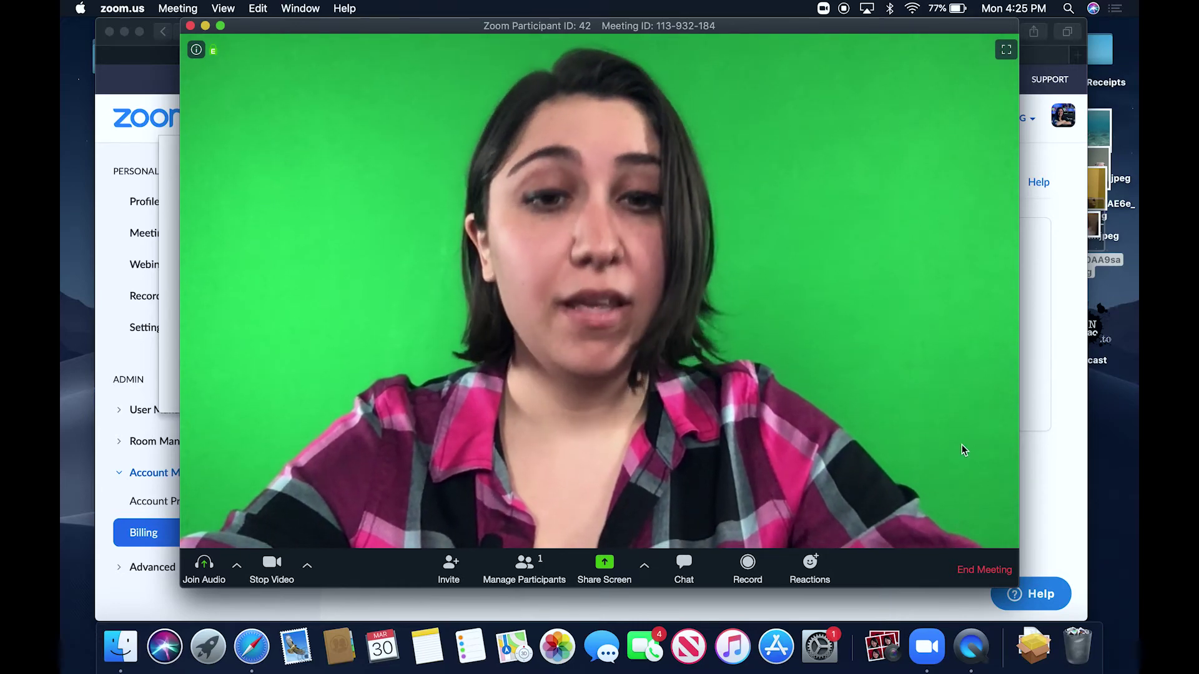
{"action": "left_click", "coordinate": [979, 576]}
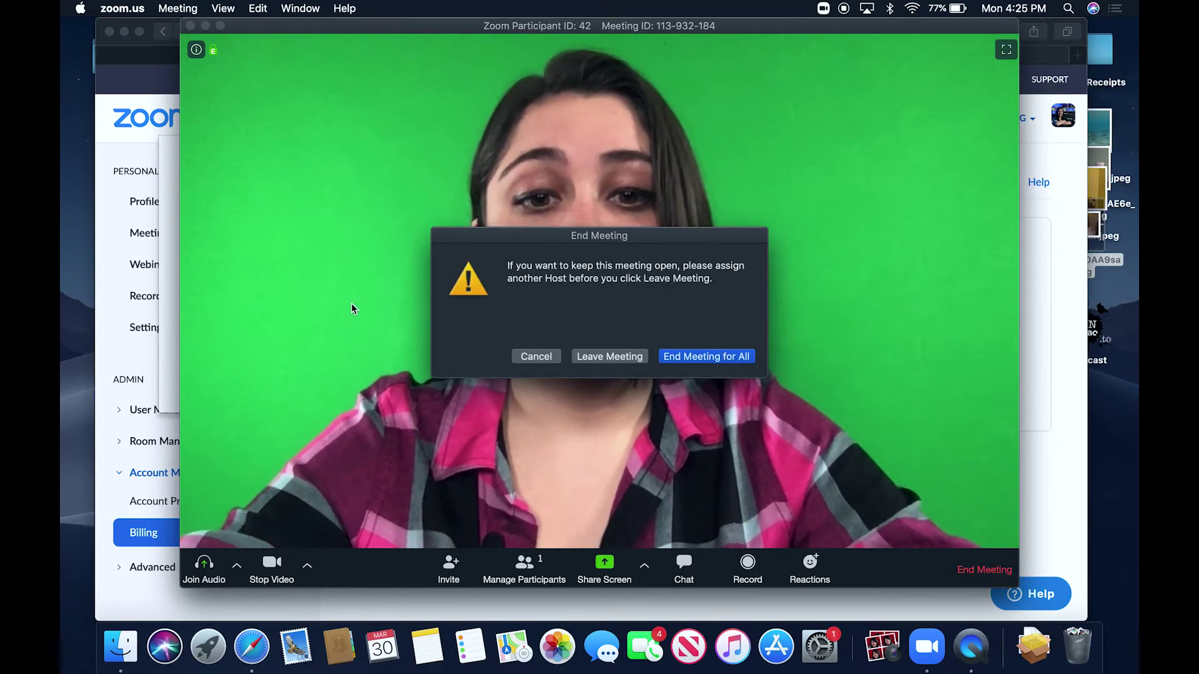
{"action": "left_click", "coordinate": [537, 356]}
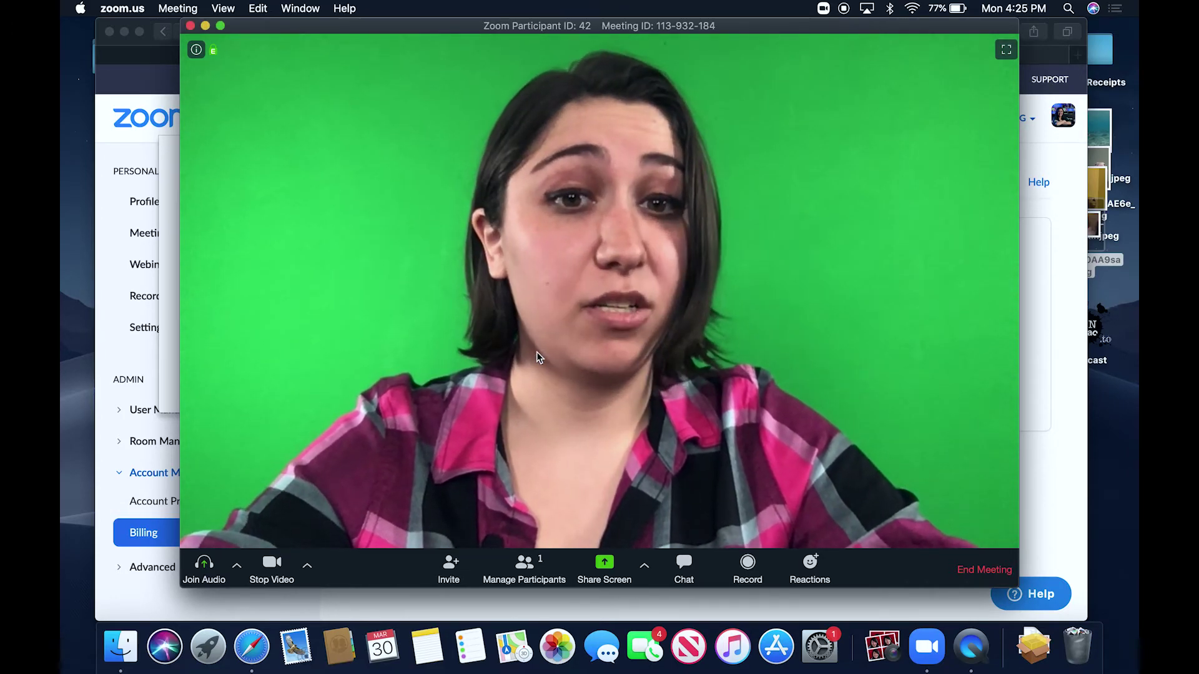